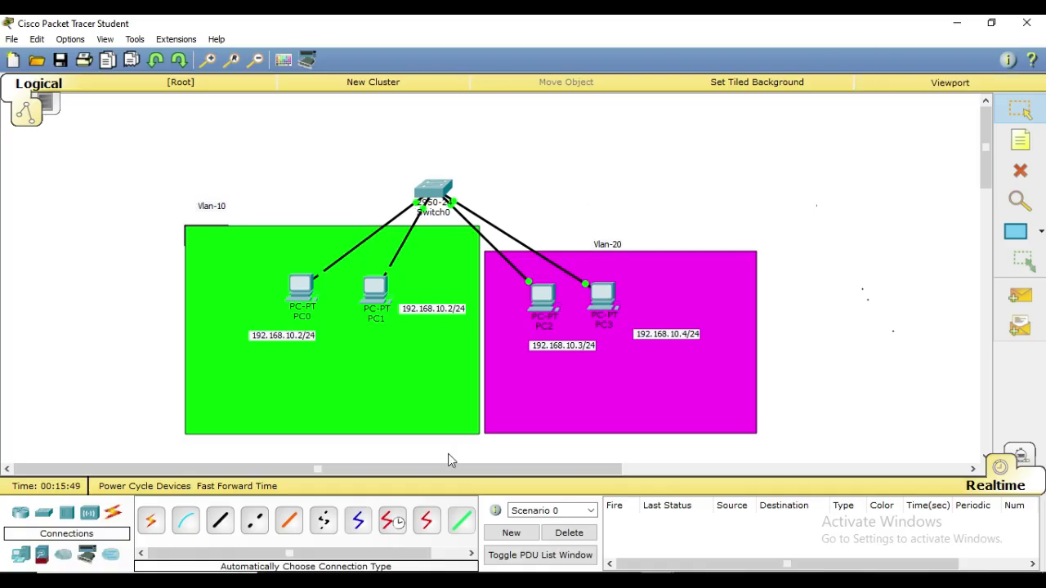
# Place an 1841 router in the empty area above the Vlan-10 label
pyautogui.click(22, 513)
pyautogui.click(152, 520)
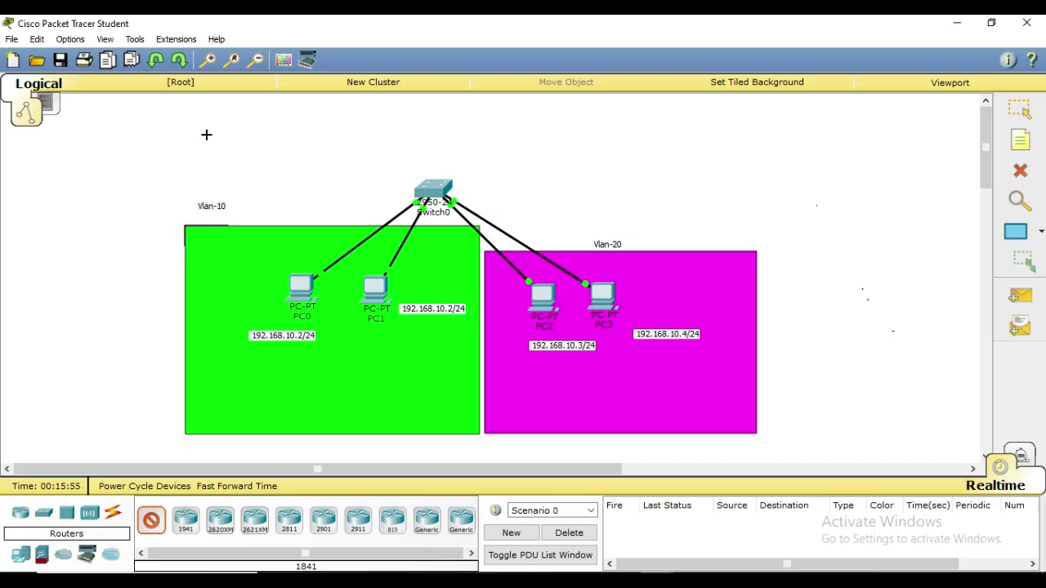
pyautogui.click(205, 134)
# Connect Router0 to Switch0 using the automatically chosen connection type
pyautogui.click(113, 513)
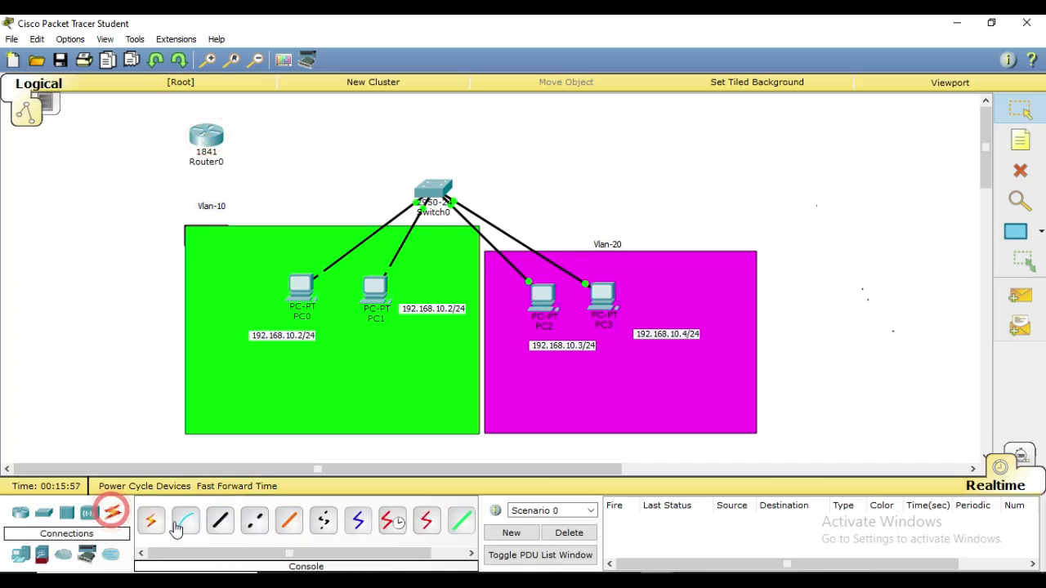
pyautogui.click(151, 520)
pyautogui.click(214, 138)
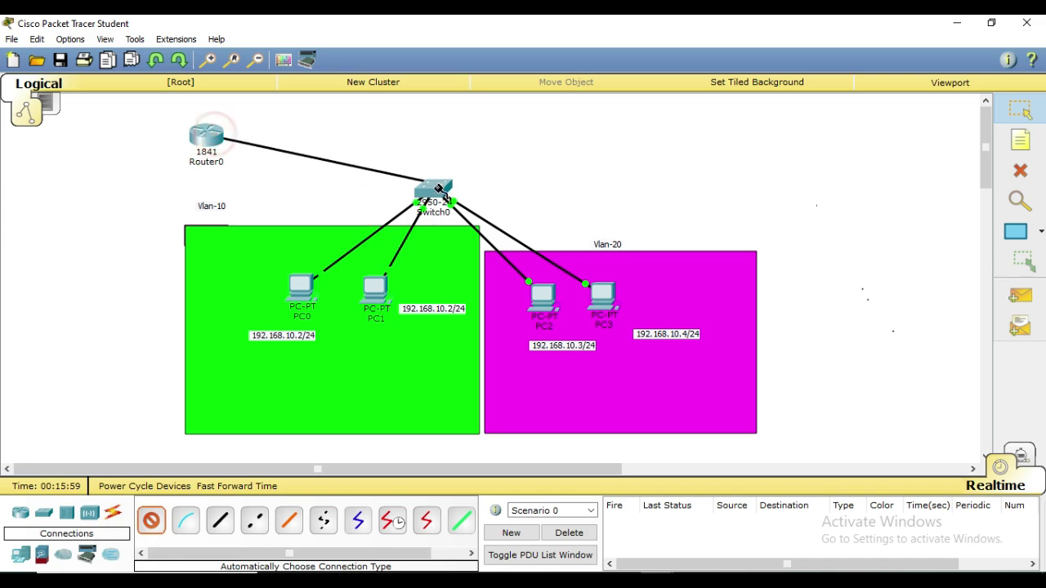
pyautogui.click(439, 189)
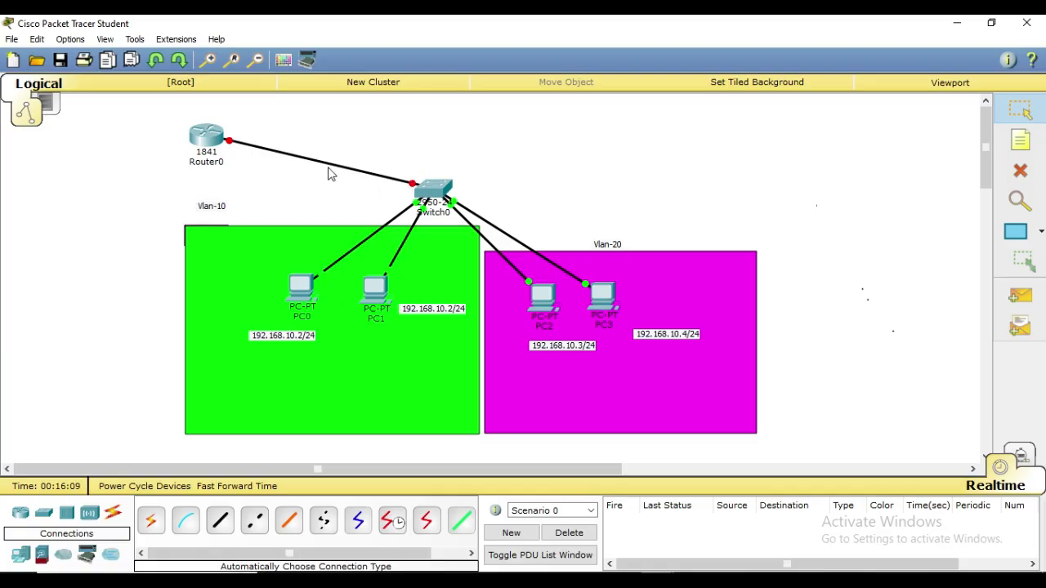
# Open Switch0's command line in a maximized window and enter global configuration mode with conf t
pyautogui.click(431, 190)
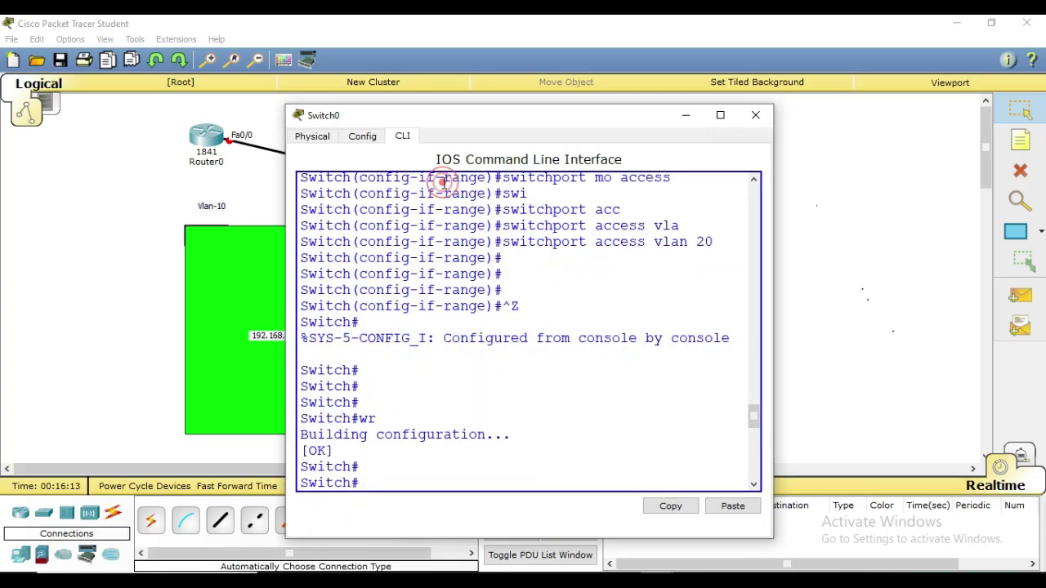
pyautogui.click(721, 116)
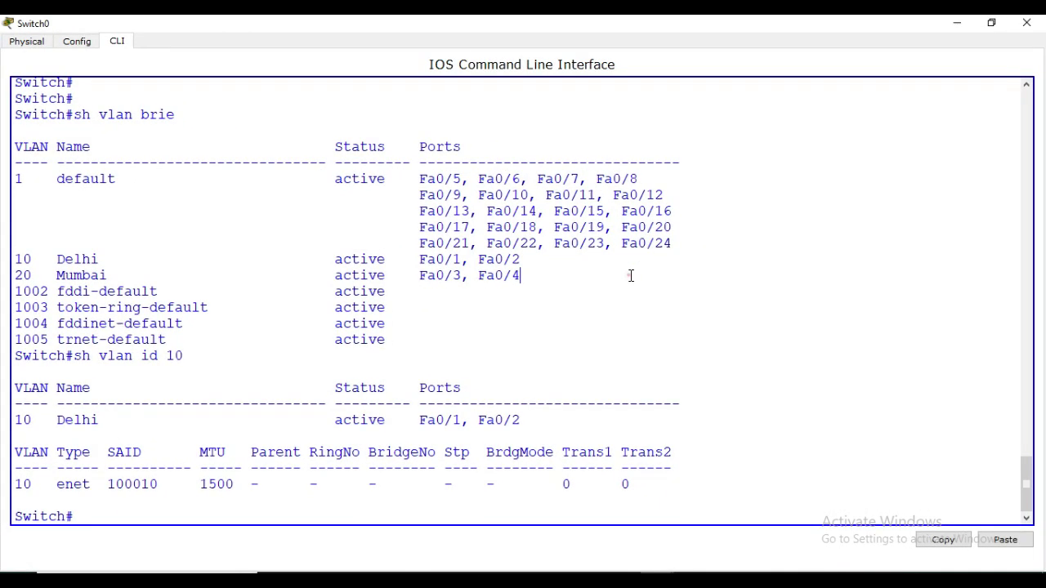
pyautogui.press('Return')
pyautogui.press('Return')
pyautogui.press('Return')
pyautogui.press('Return')
pyautogui.press('Return')
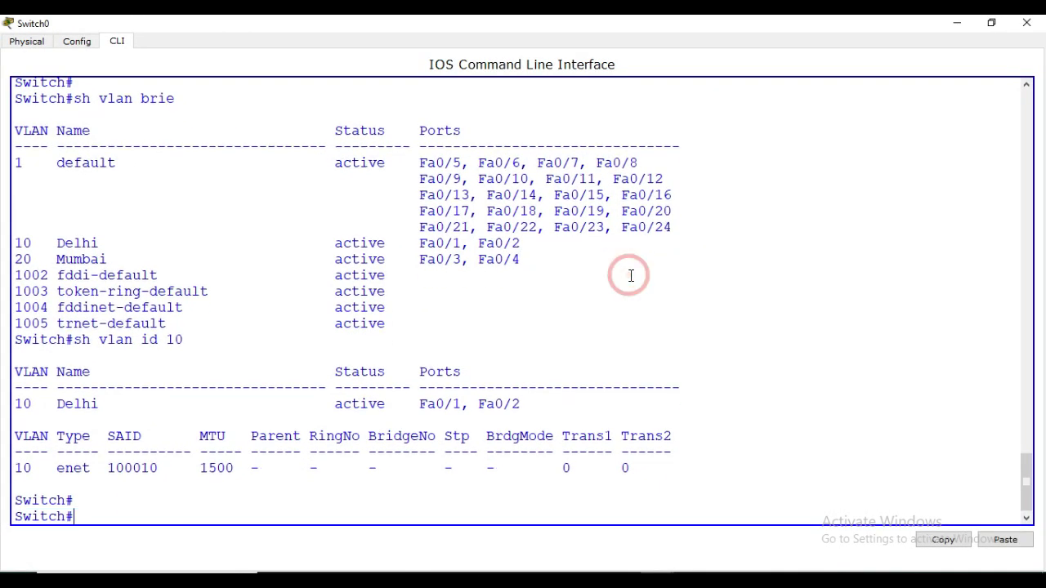
pyautogui.write('conf t')
pyautogui.press('Return')
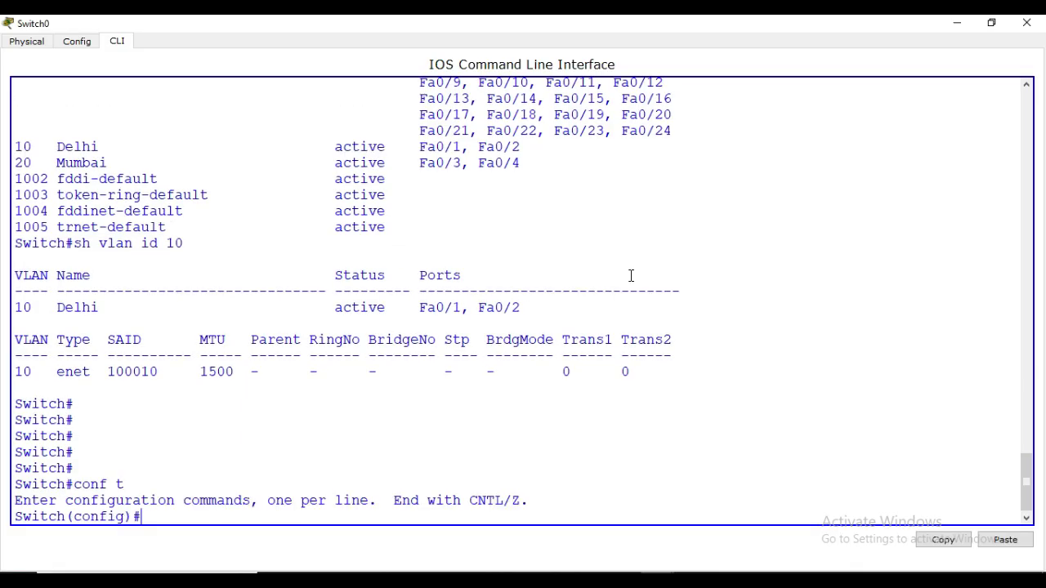
# Configure interface fa0/5 on the switch with switchport mode trunk
pyautogui.press('Return')
pyautogui.press('Return')
pyautogui.write('int fa0')
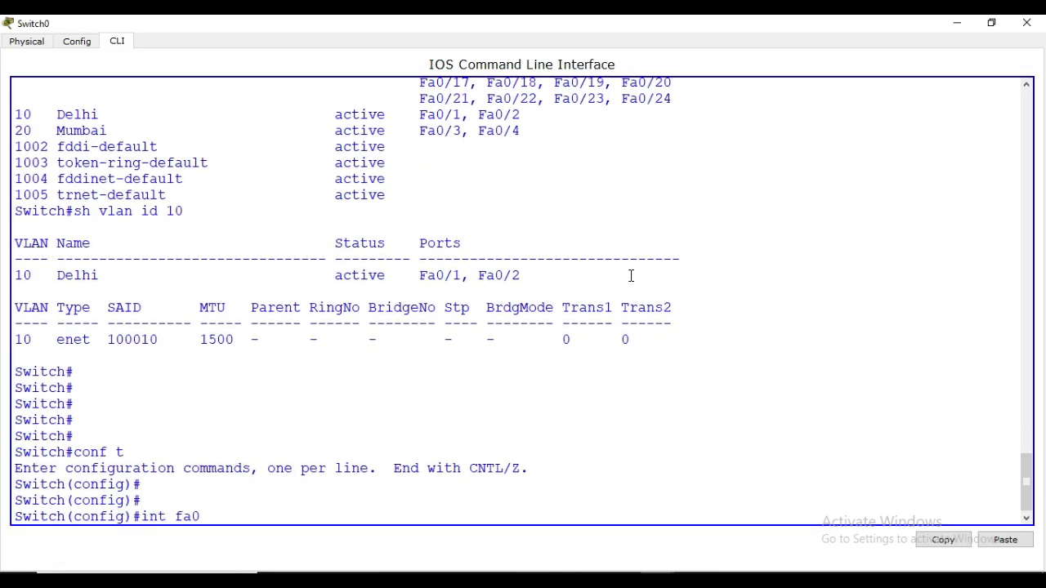
pyautogui.write('/5')
pyautogui.press('Return')
pyautogui.press('Return')
pyautogui.press('Return')
pyautogui.press('Return')
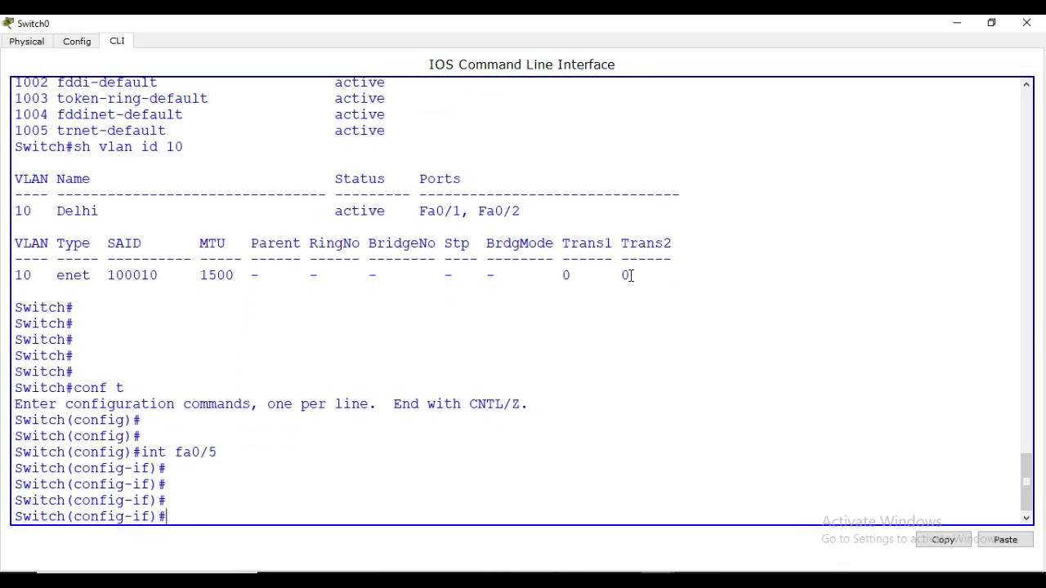
pyautogui.write('swi')
pyautogui.press('Tab')
pyautogui.write('mo')
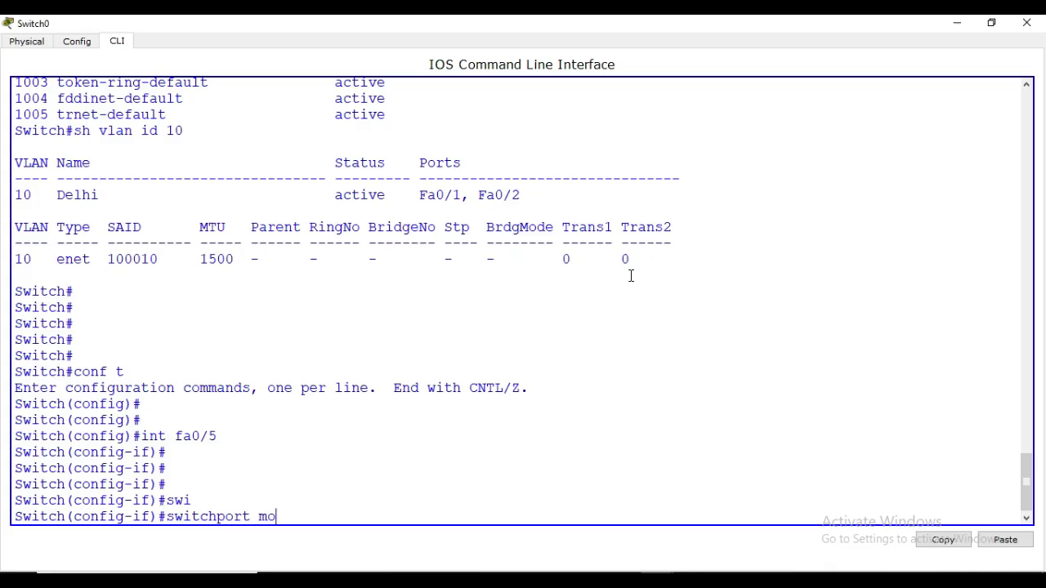
pyautogui.press('Tab')
pyautogui.write('tr')
pyautogui.press('Tab')
pyautogui.press('Return')
pyautogui.press('Return')
pyautogui.press('Return')
pyautogui.press('Return')
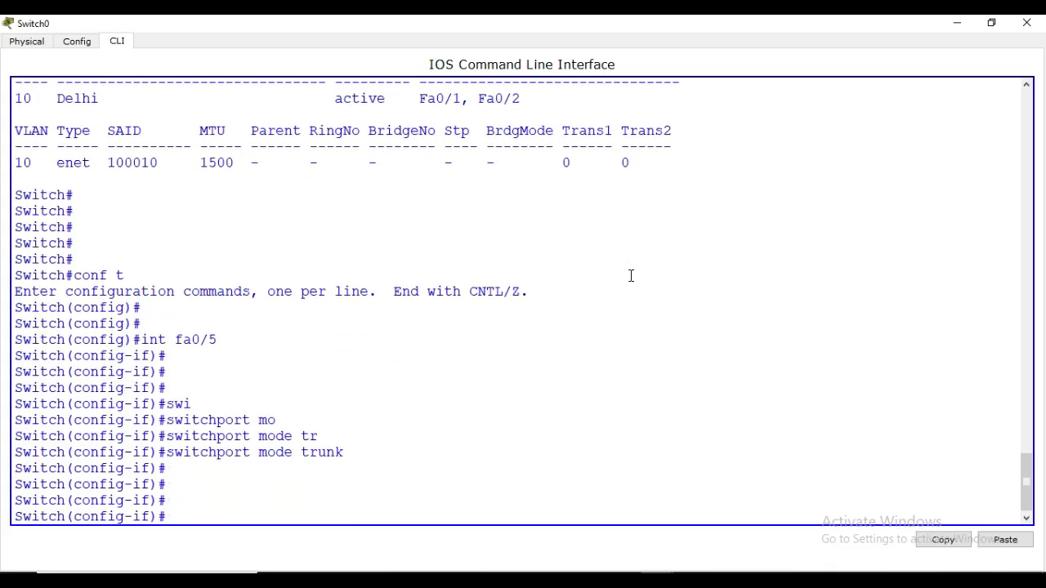
# Return the switch to privileged mode and save its configuration with wr
pyautogui.write('sw')
pyautogui.press('BackSpace')
pyautogui.press('BackSpace')
pyautogui.hotkey('ctrl', 'z')
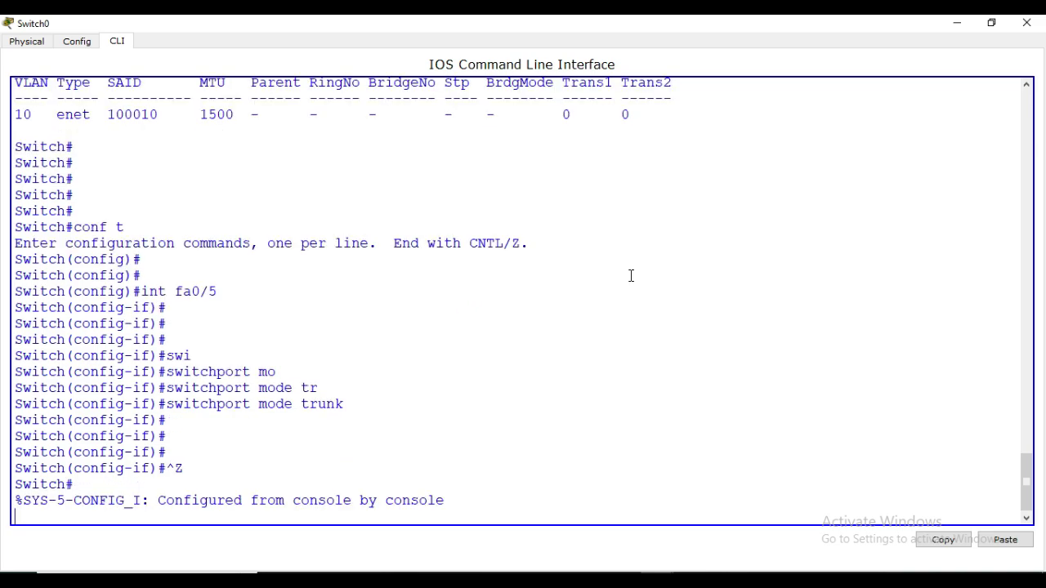
pyautogui.press('Return')
pyautogui.press('Return')
pyautogui.write('wr')
pyautogui.press('Return')
pyautogui.press('Return')
pyautogui.press('Return')
pyautogui.press('Return')
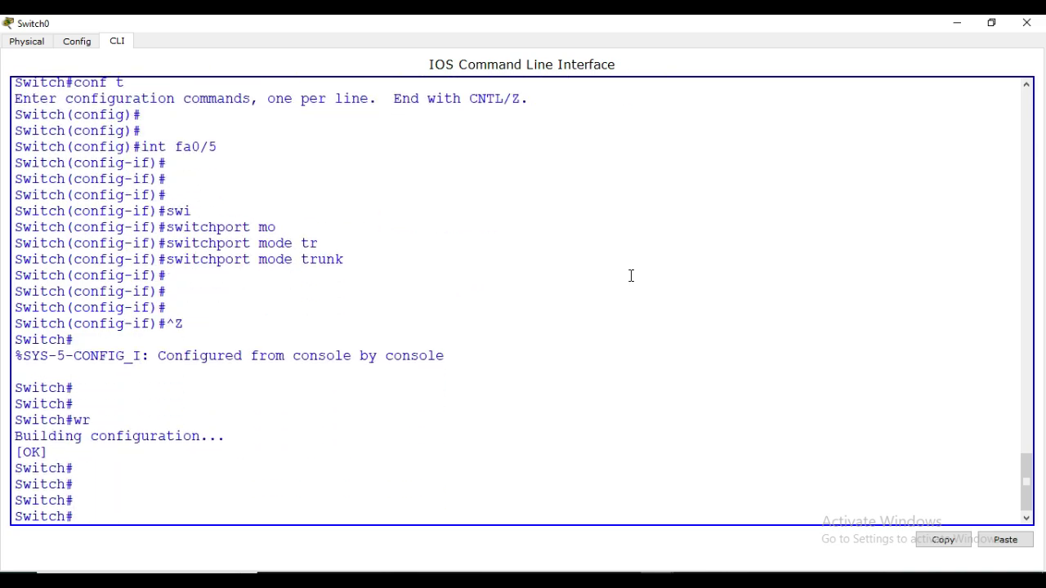
# Check the switch's trunk interfaces with sh inter trunk and return to the topology
pyautogui.write('sh inter trun')
pyautogui.press('Tab')
pyautogui.press('Return')
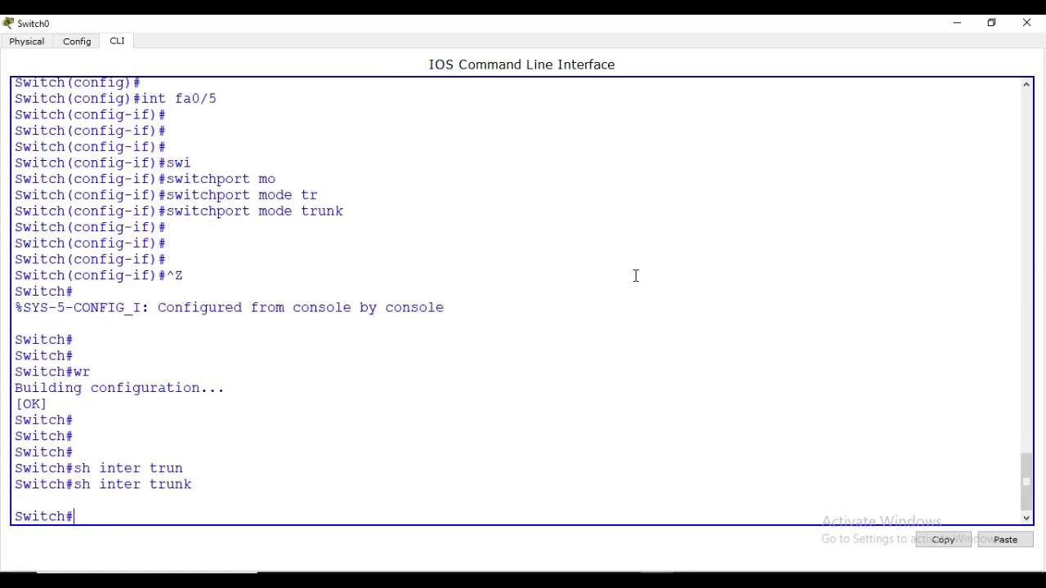
pyautogui.press('Return')
pyautogui.press('Return')
pyautogui.press('Return')
pyautogui.press('Return')
pyautogui.press('Return')
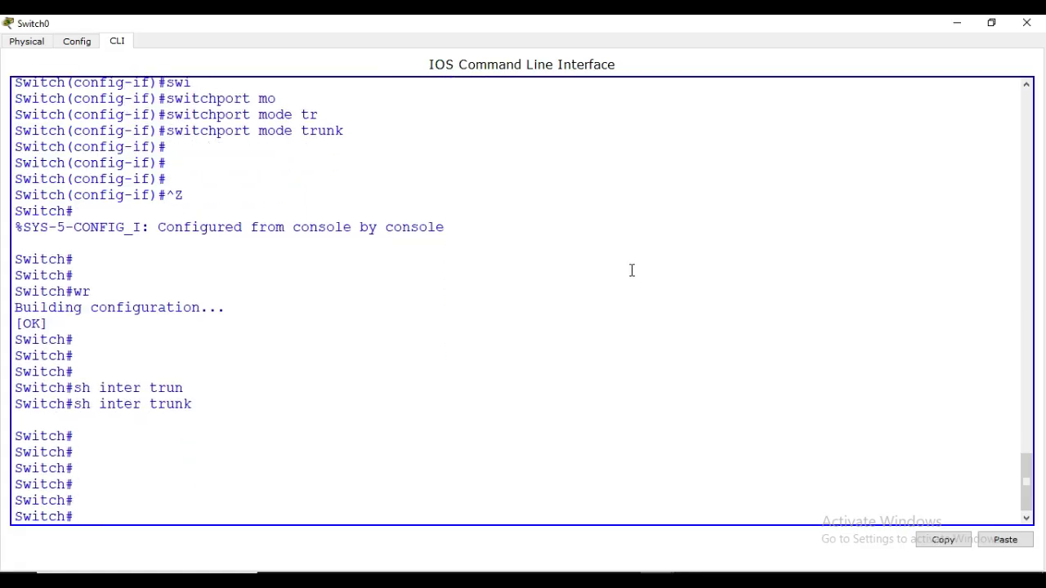
pyautogui.click(956, 22)
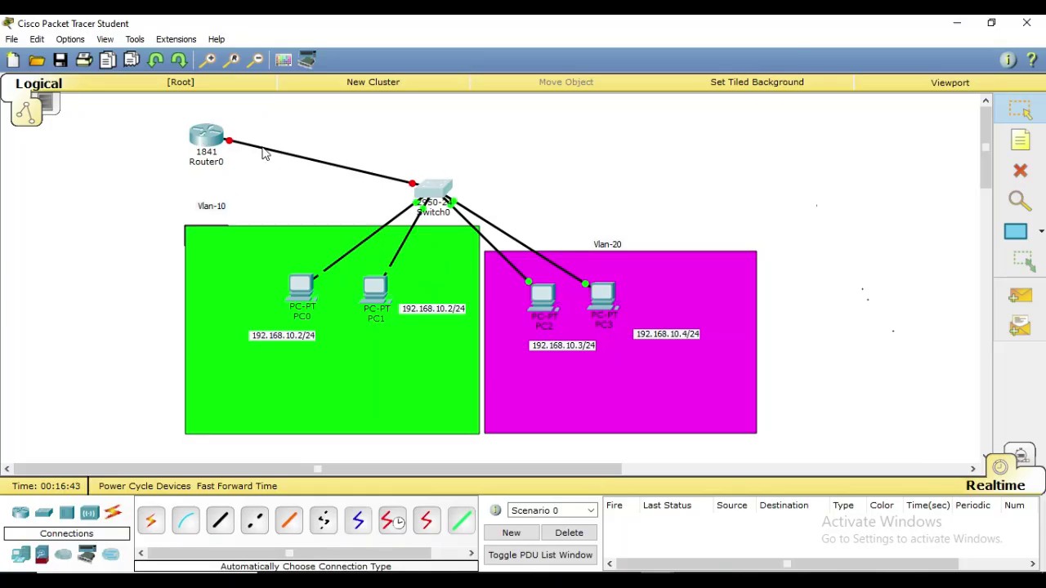
# Open Router0's command line in a maximized window and answer no to the initial configuration dialog
pyautogui.moveTo(234, 147)
pyautogui.click(206, 136)
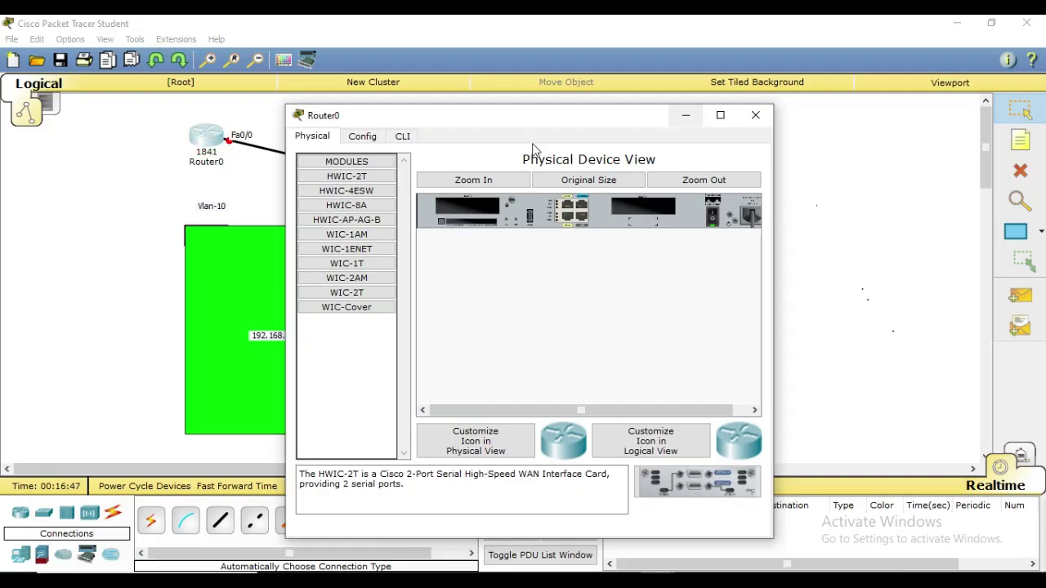
pyautogui.click(402, 136)
pyautogui.click(719, 115)
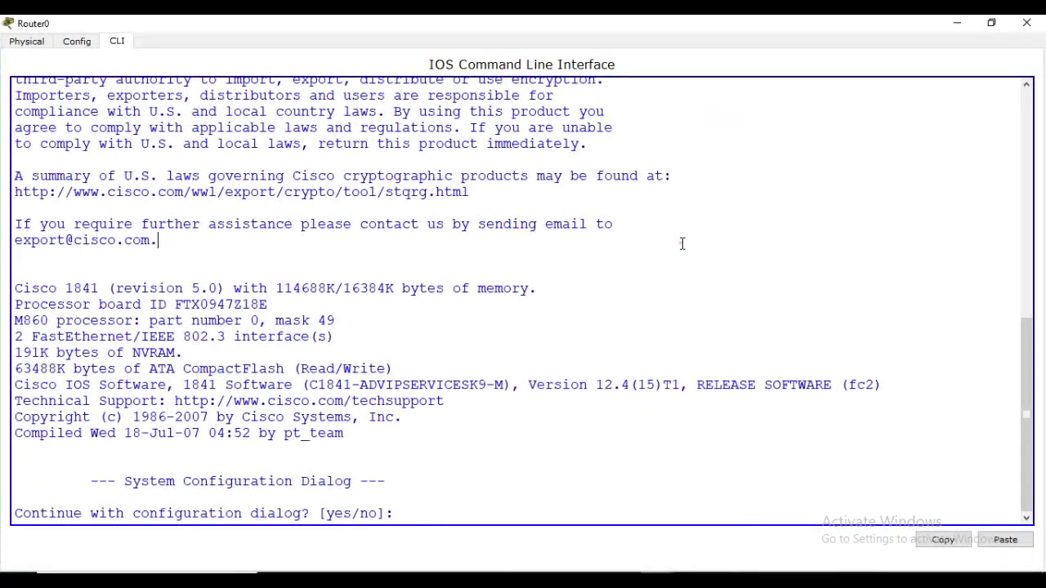
pyautogui.write('no')
pyautogui.press('Return')
pyautogui.press('Return')
pyautogui.press('Return')
pyautogui.press('Return')
# Enter privileged mode on the router with enab and global configuration mode with conf t
pyautogui.write('er>e')
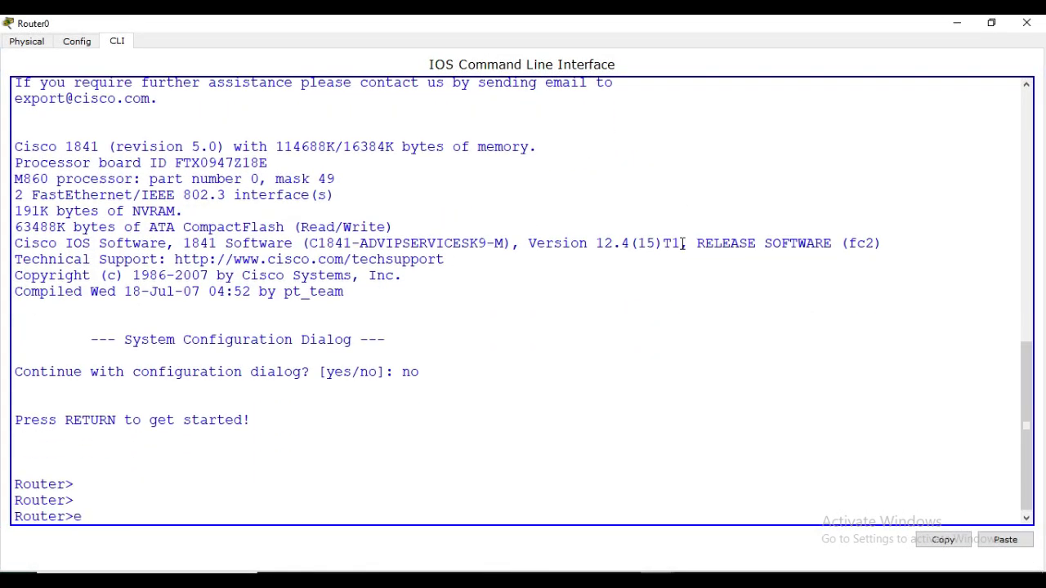
pyautogui.write('nab')
pyautogui.press('Return')
pyautogui.press('Return')
pyautogui.press('Return')
pyautogui.write('conf')
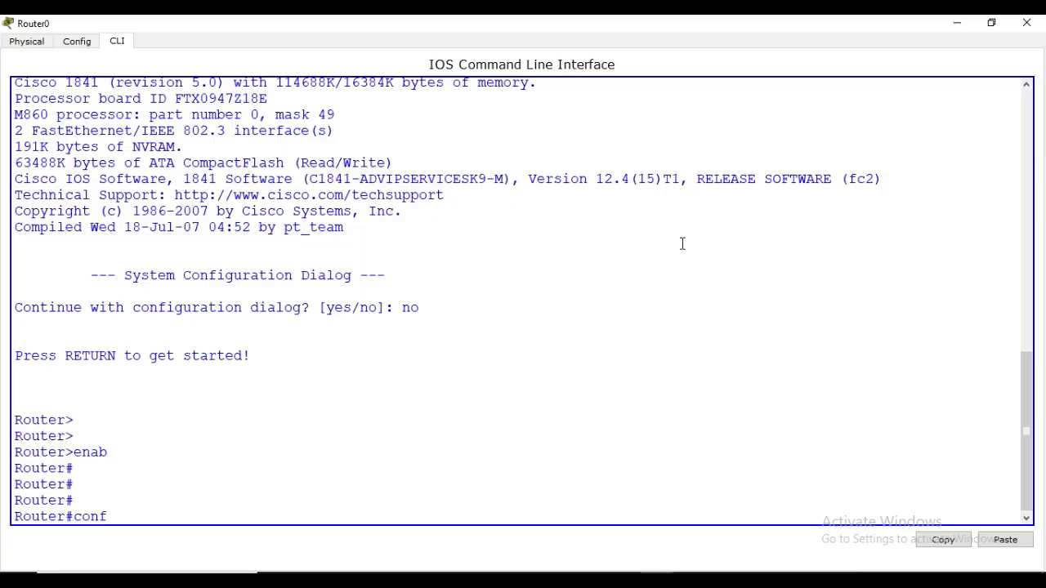
pyautogui.write(' t')
pyautogui.press('Return')
# Enable router interface fa0/0 with no shut and return to privileged mode
pyautogui.write('inter fa')
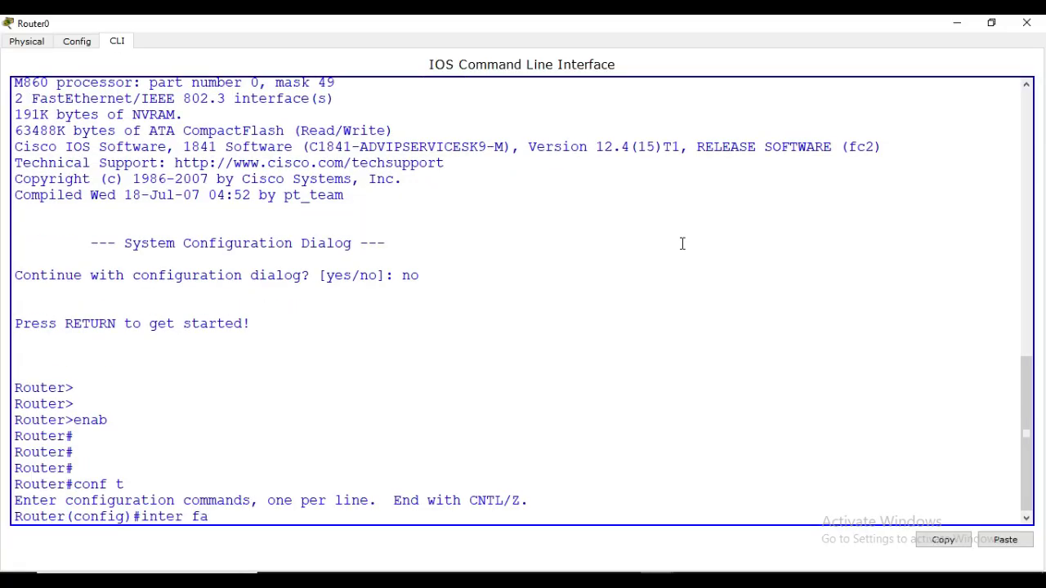
pyautogui.write('0/0')
pyautogui.press('Return')
pyautogui.press('Return')
pyautogui.press('Return')
pyautogui.press('Return')
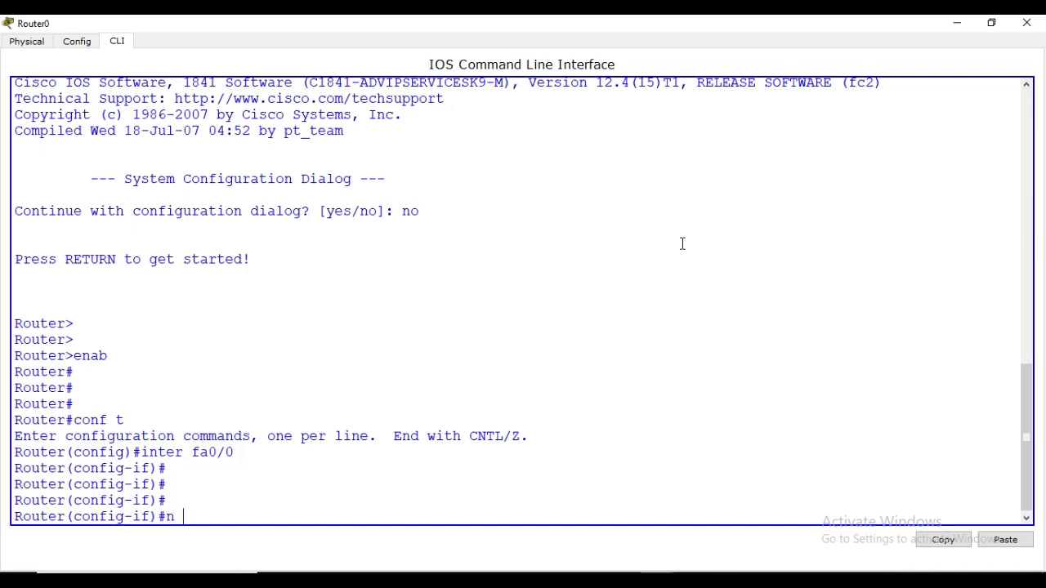
pyautogui.write('no shut')
pyautogui.press('Return')
pyautogui.press('Return')
pyautogui.press('Return')
pyautogui.press('Return')
pyautogui.press('Return')
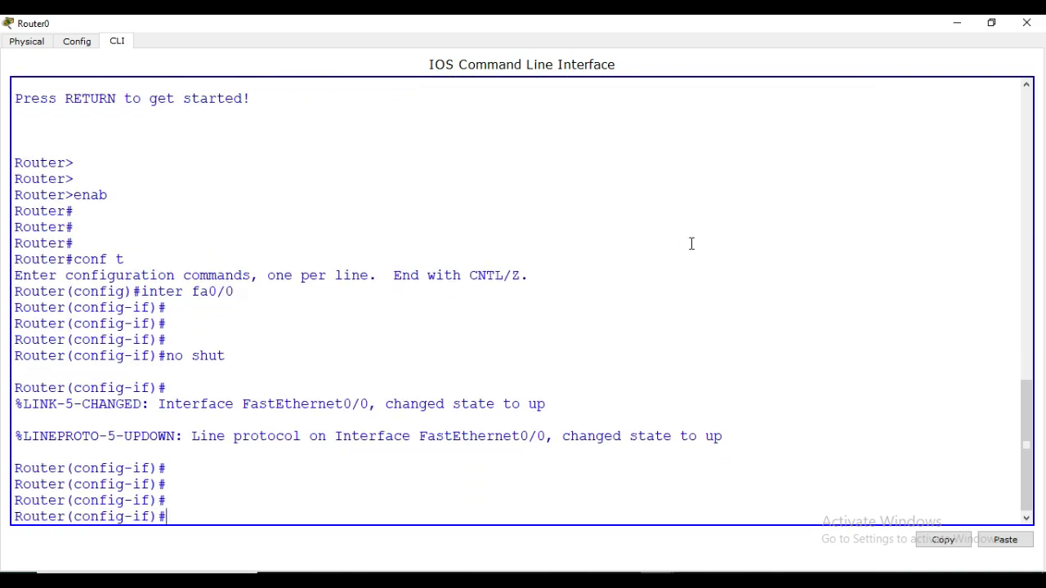
pyautogui.press('Return')
pyautogui.press('Return')
pyautogui.hotkey('ctrl', 'z')
pyautogui.press('Return')
pyautogui.press('Return')
pyautogui.press('Return')
pyautogui.press('Return')
# Check the router's interface status with sh ip int brie and return to the topology
pyautogui.write('s')
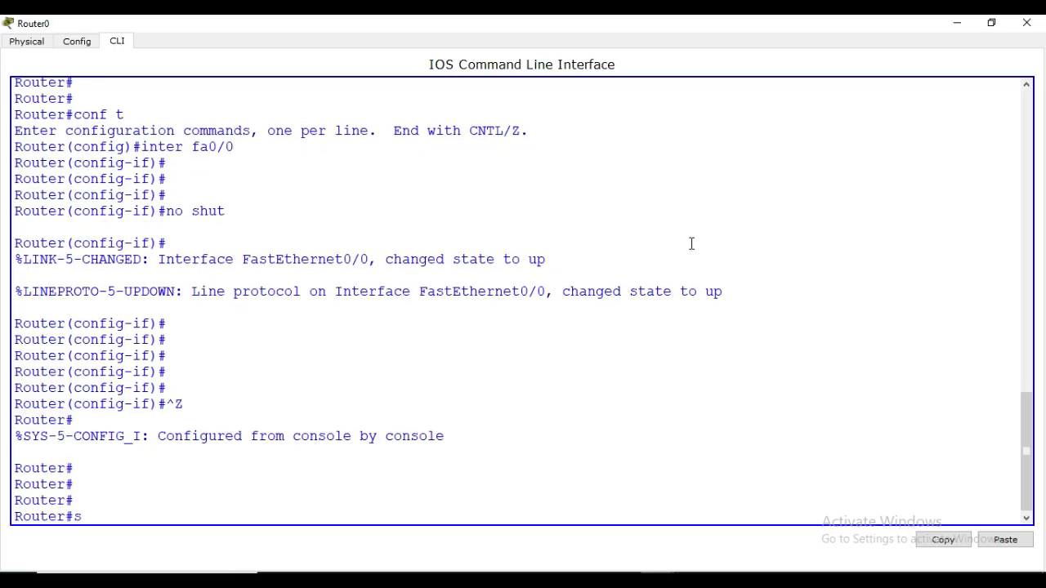
pyautogui.write('h ip int brie')
pyautogui.press('Return')
pyautogui.press('Return')
pyautogui.press('Return')
pyautogui.press('Return')
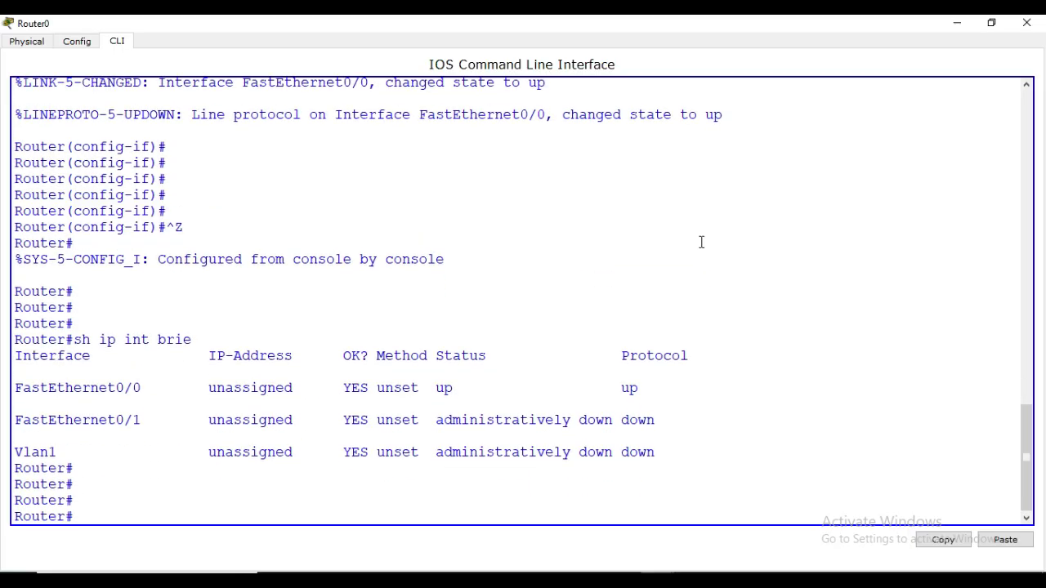
pyautogui.click(957, 23)
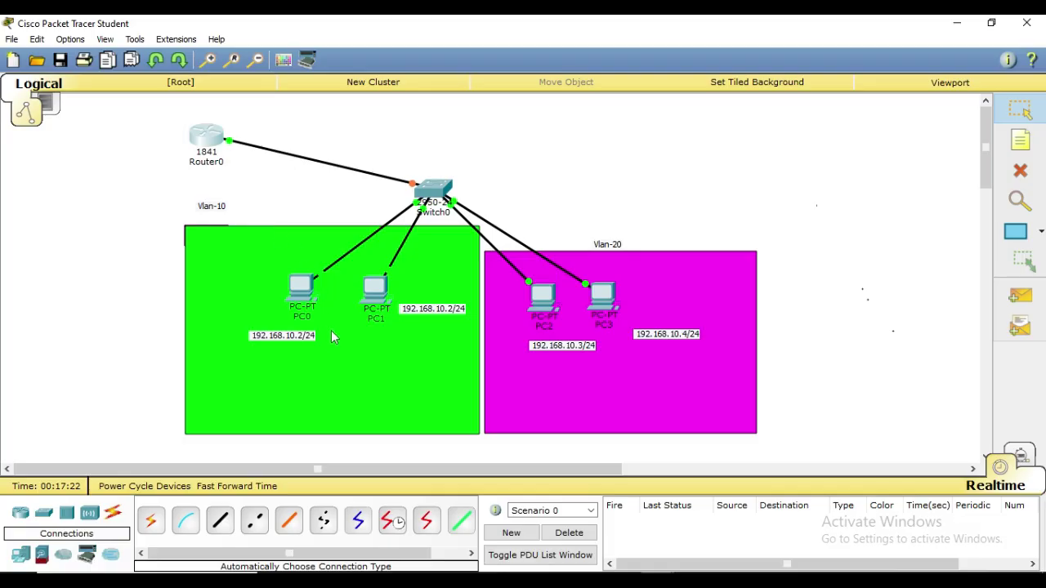
# Change the PC2 address label to 192.168.20.3/24 and the PC3 address label to 192.168.20.4/24
pyautogui.doubleClick(571, 344)
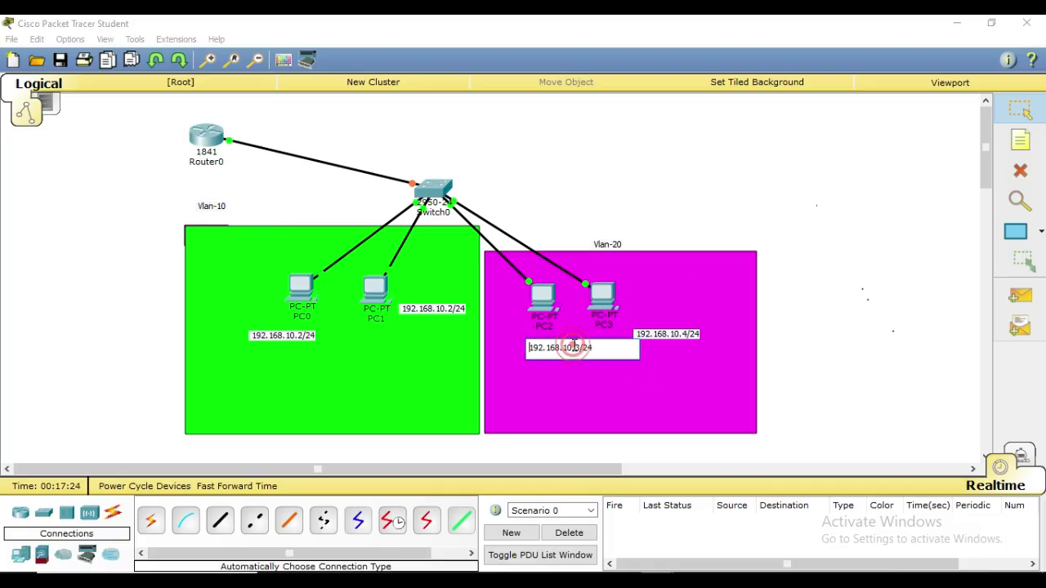
pyautogui.press('BackSpace')
pyautogui.write('2')
pyautogui.doubleClick(681, 337)
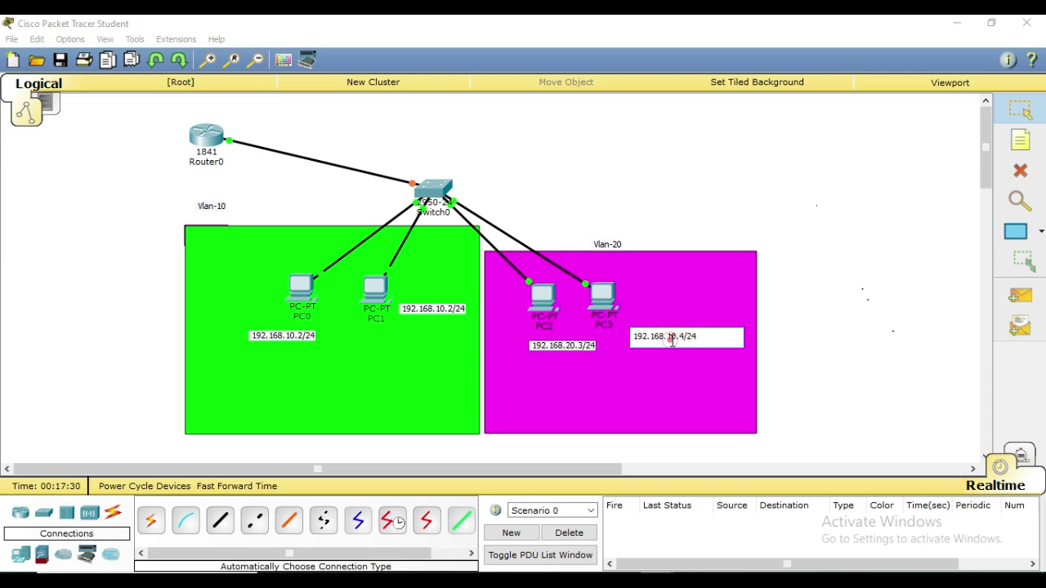
pyautogui.press('BackSpace')
pyautogui.write('2')
# Change the address label under PC2 to 192.168.20.2/24
pyautogui.doubleClick(578, 347)
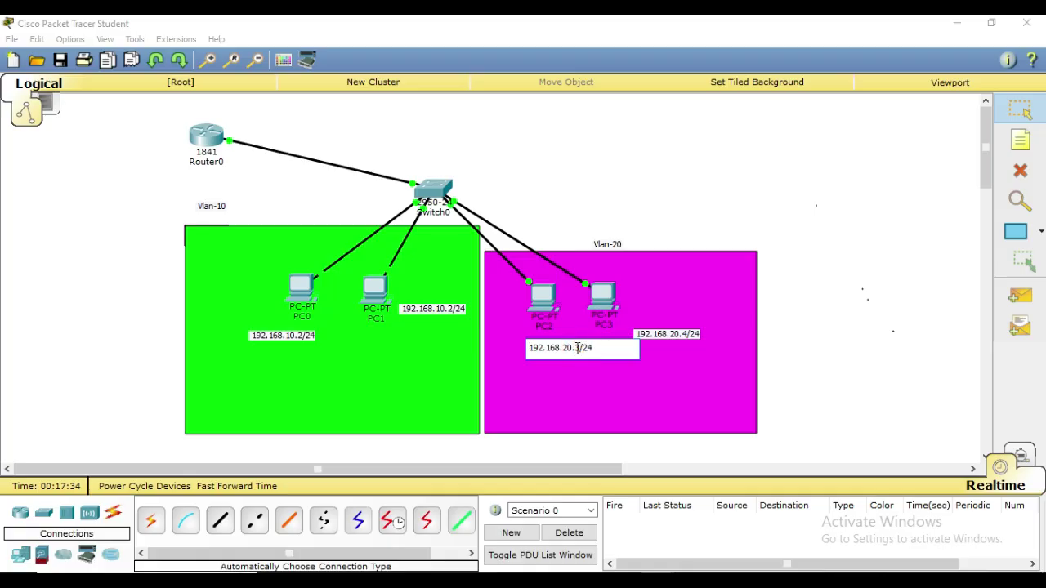
pyautogui.click(579, 349)
pyautogui.press('BackSpace')
pyautogui.write('2')
pyautogui.click(703, 376)
pyautogui.click(882, 315)
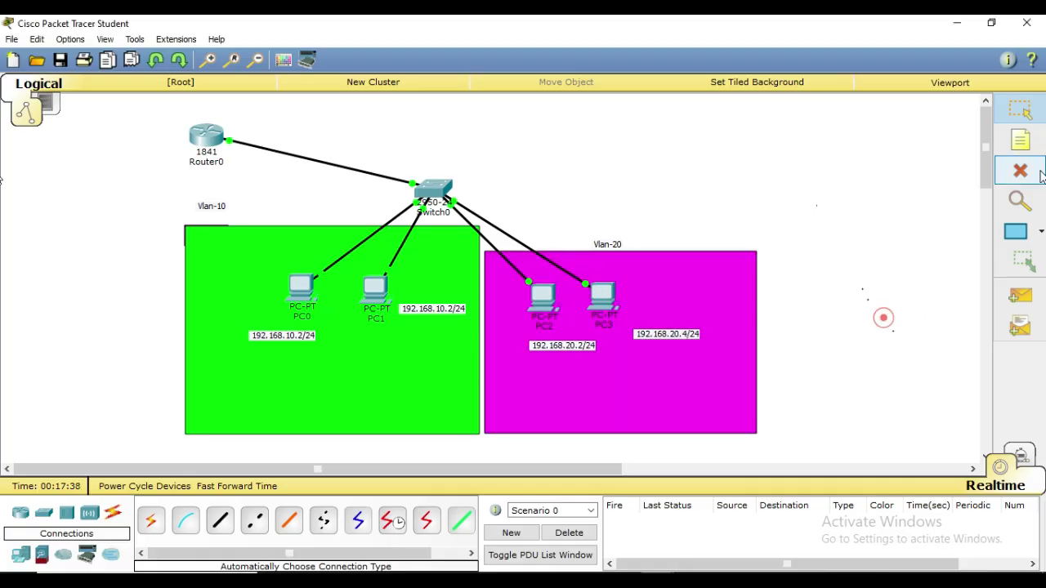
# Change the address label beside PC3 to 192.168.20.3/24
pyautogui.doubleClick(689, 337)
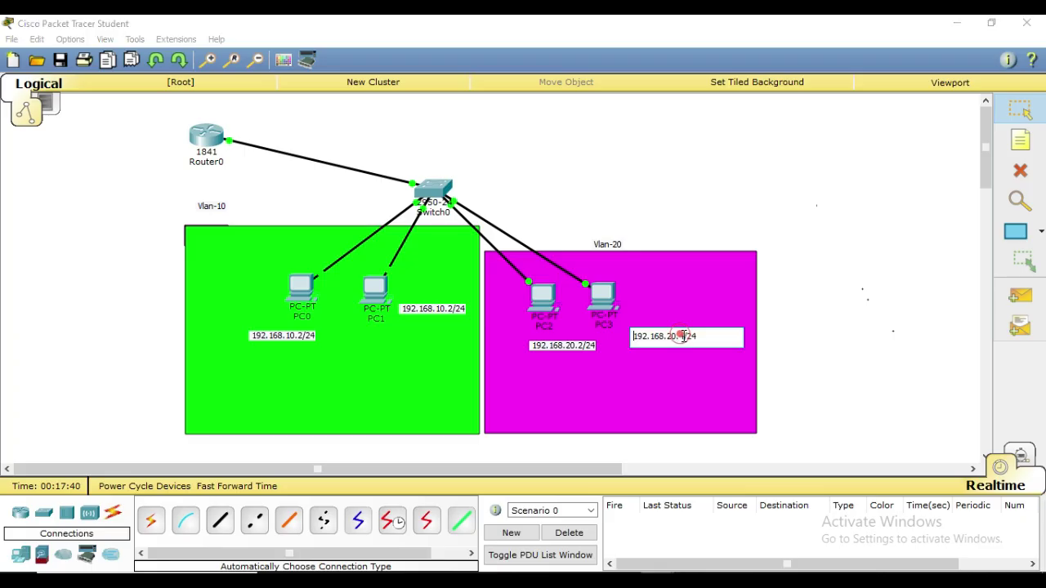
pyautogui.click(685, 336)
pyautogui.click(685, 336)
pyautogui.press('BackSpace')
pyautogui.write('3')
# Change the address label beside PC1 to 192.168.10.3/24, leaving PC0's label as it is
pyautogui.click(301, 336)
pyautogui.click(297, 338)
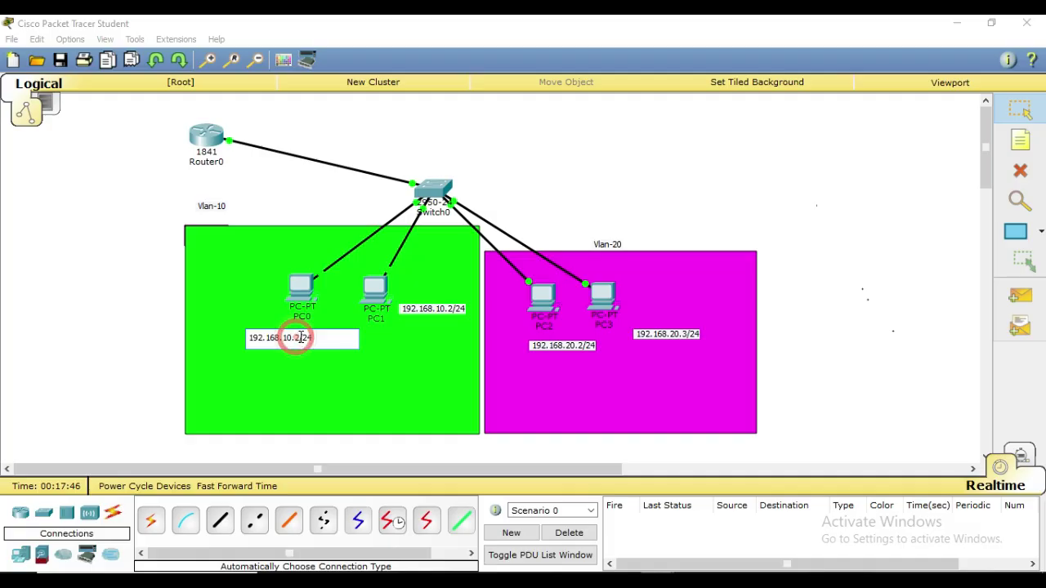
pyautogui.click(452, 312)
pyautogui.click(448, 312)
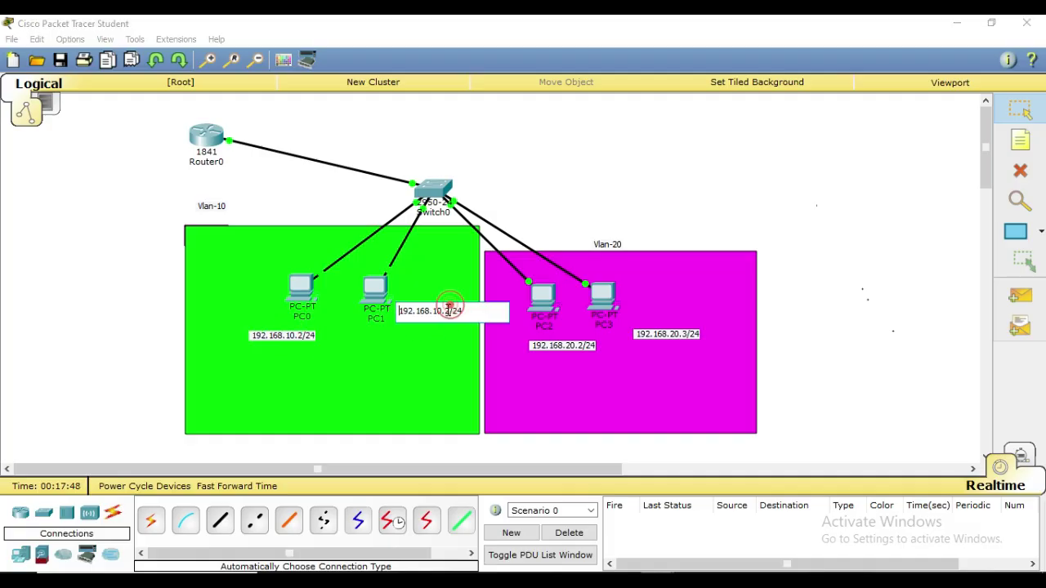
pyautogui.press('BackSpace')
pyautogui.write('3')
pyautogui.click(867, 233)
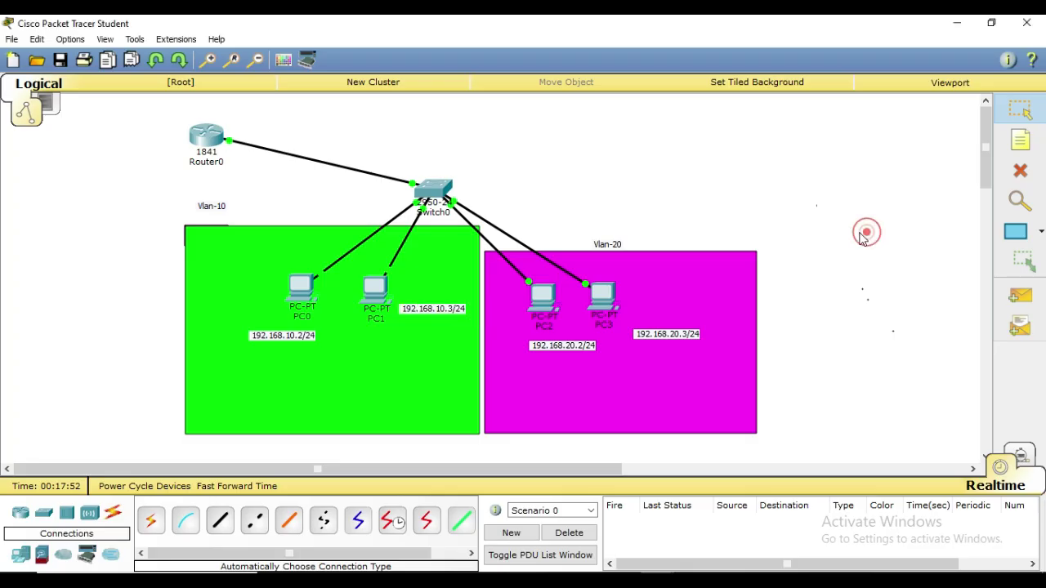
# Display the trunk status on Switch0 with the command sh inter trunk
pyautogui.moveTo(211, 153)
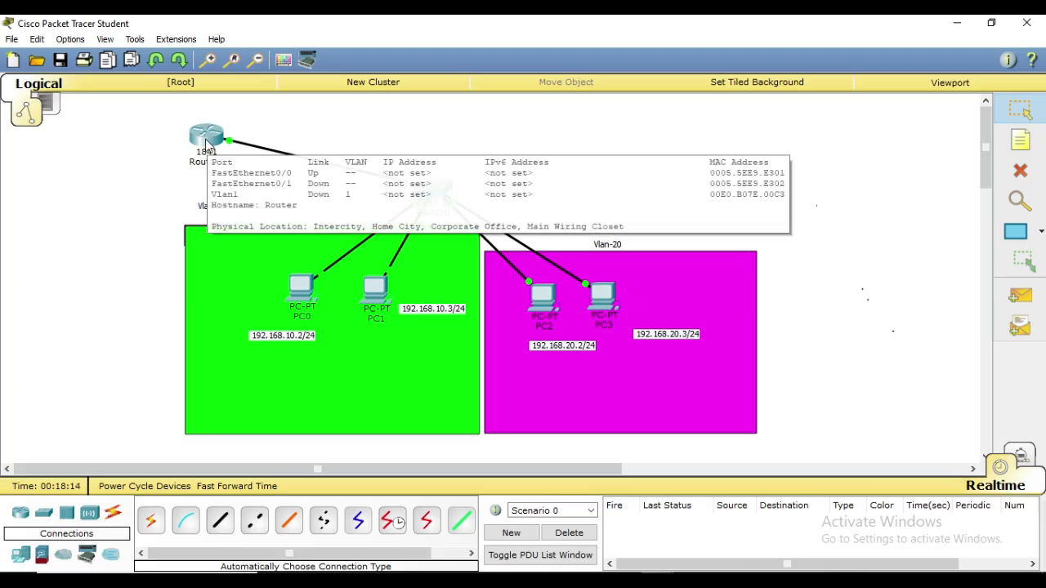
pyautogui.click(827, 196)
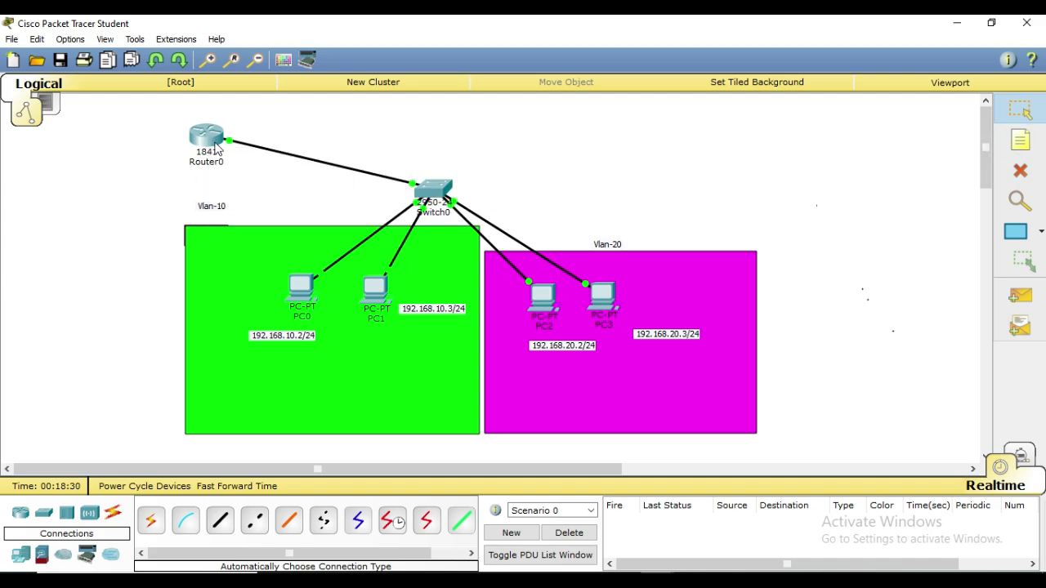
pyautogui.click(434, 187)
pyautogui.click(524, 328)
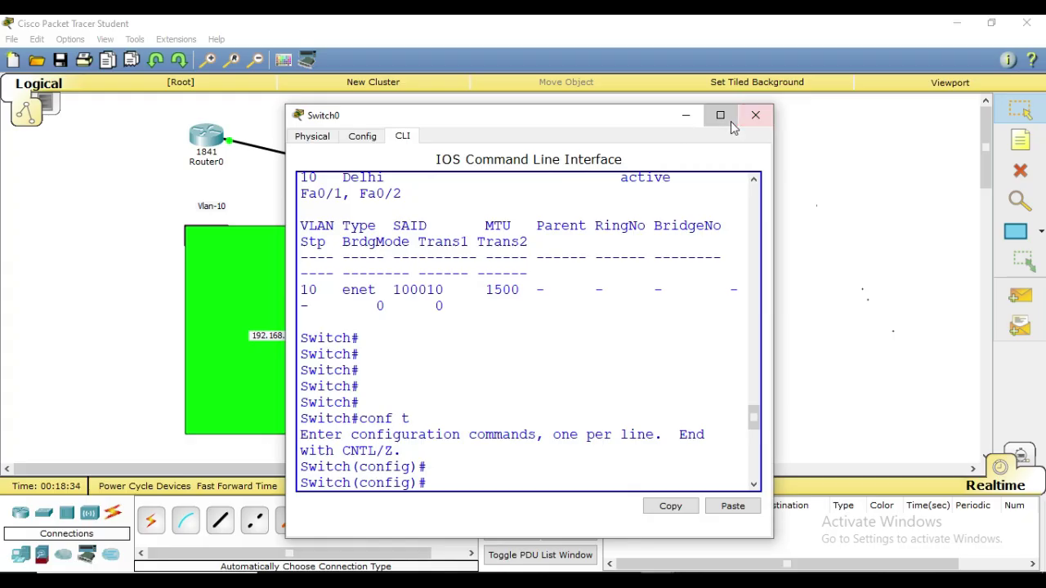
pyautogui.click(720, 115)
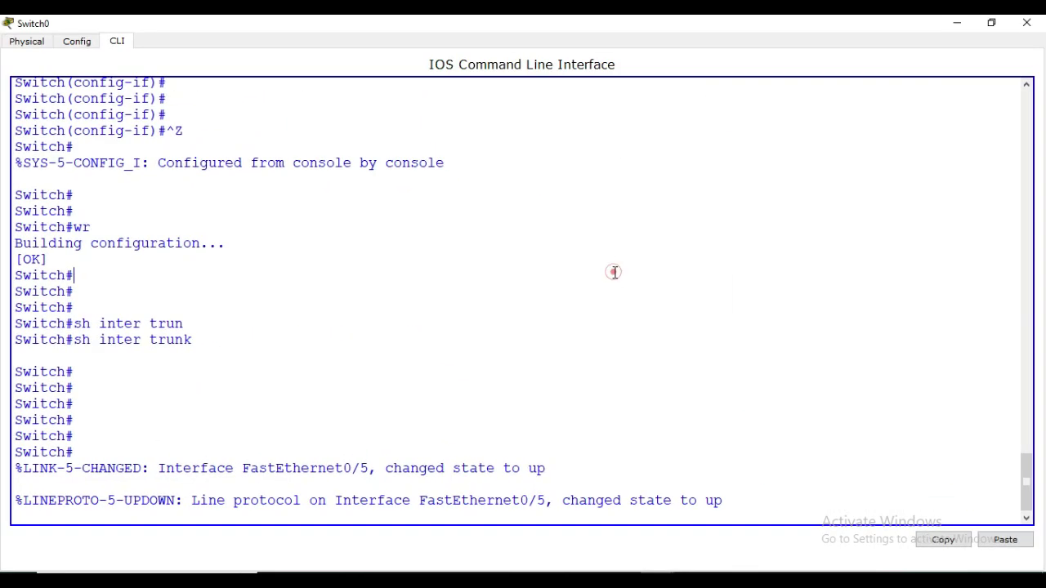
pyautogui.press('Return')
pyautogui.press('Return')
pyautogui.press('Return')
pyautogui.press('Return')
pyautogui.write('sh')
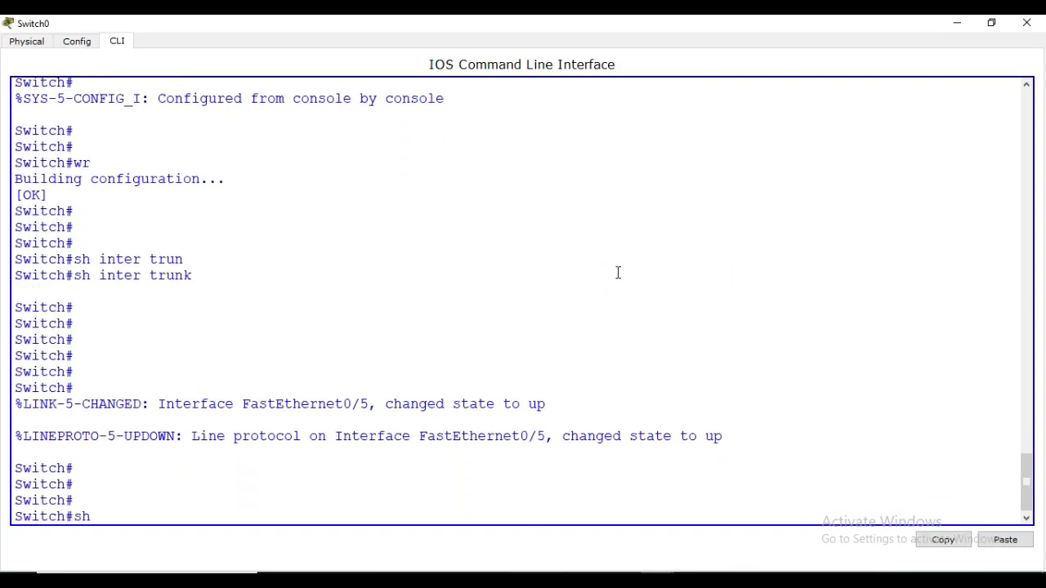
pyautogui.write(' inter trunk')
pyautogui.press('Return')
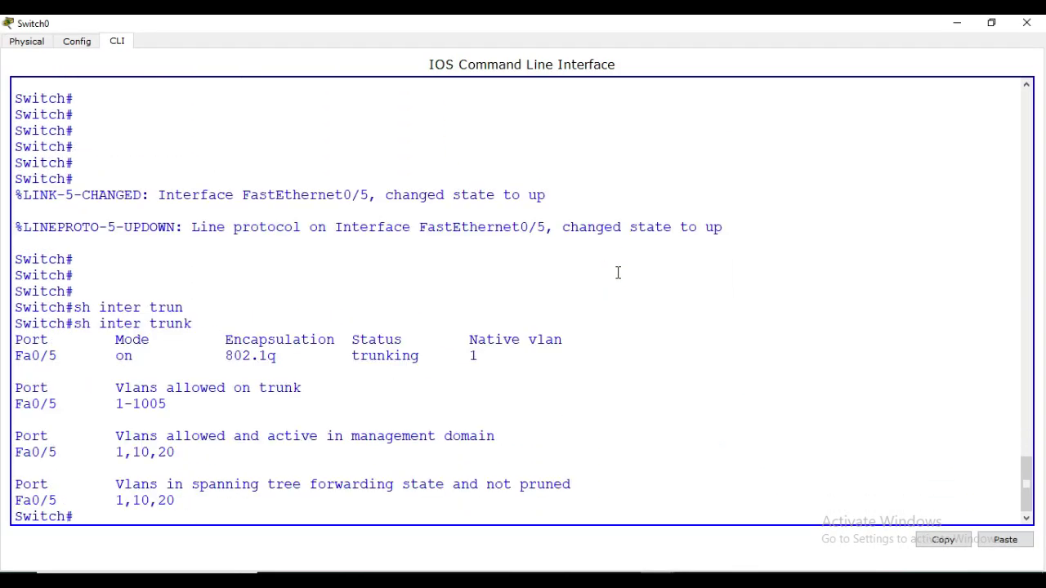
# Examine the Fa0/5 port entry and its allowed VLANs in the trunk output, and close the Switch0 window
pyautogui.doubleClick(72, 356)
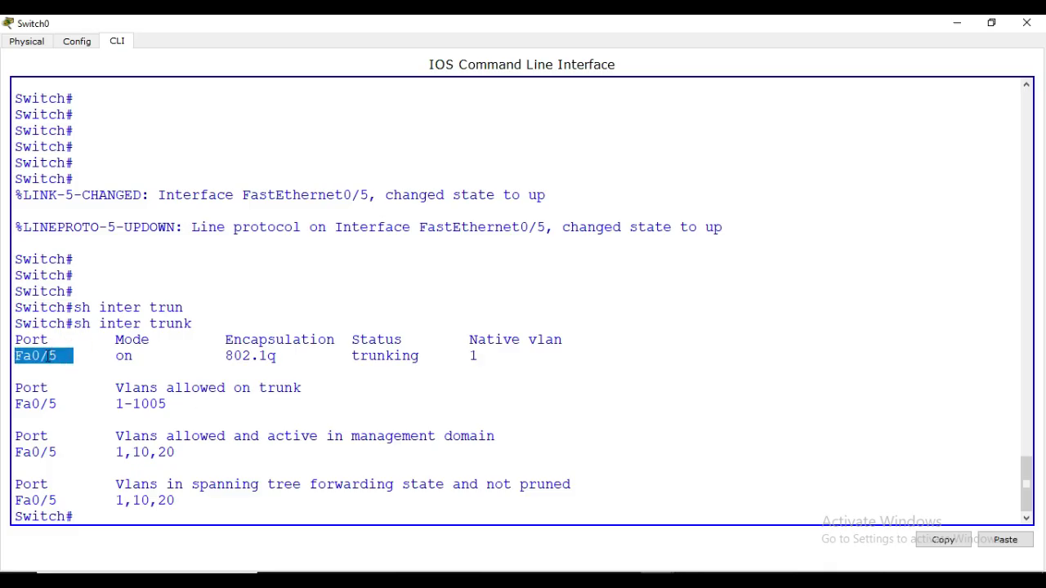
pyautogui.tripleClick(226, 397)
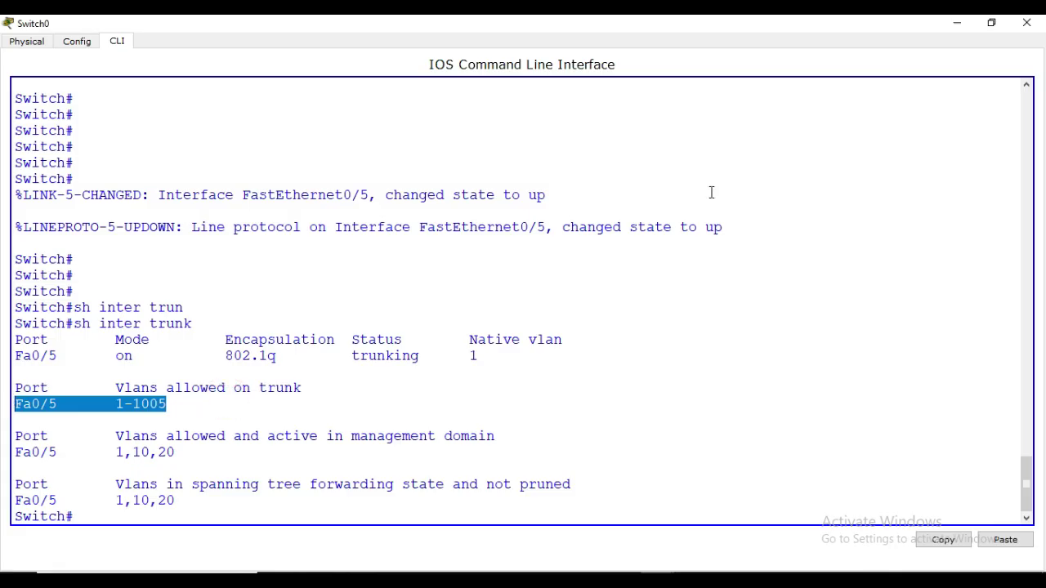
pyautogui.click(1027, 23)
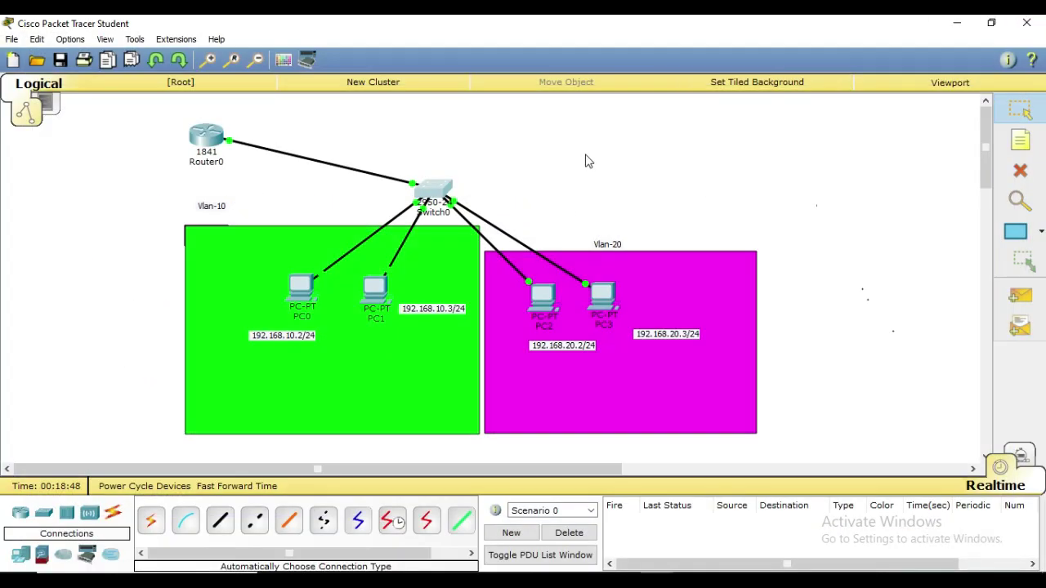
# Review Router0's interface status listing in its CLI and the port names on the link between Router0 and Switch0
pyautogui.click(206, 136)
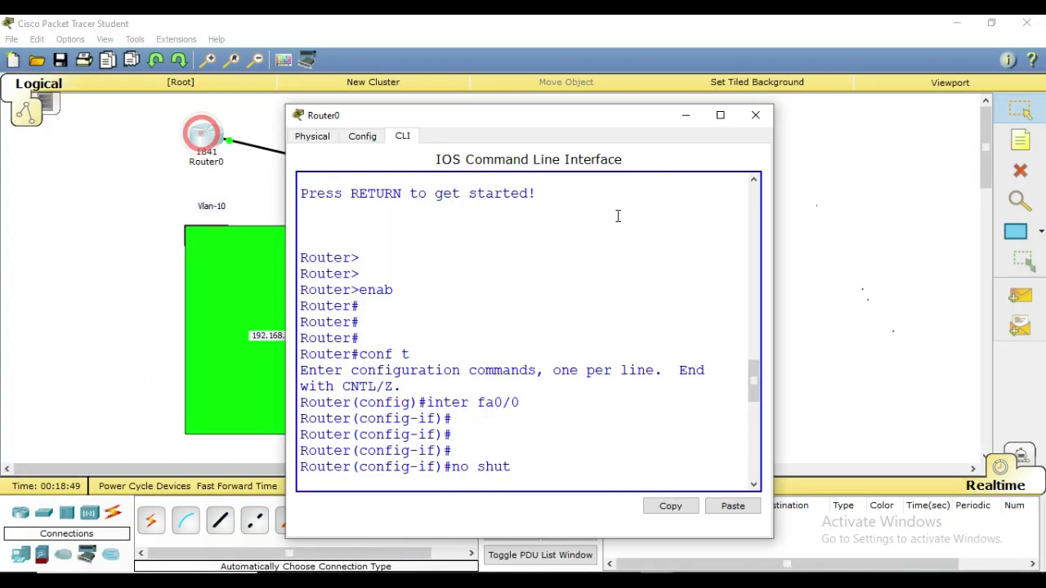
pyautogui.click(719, 116)
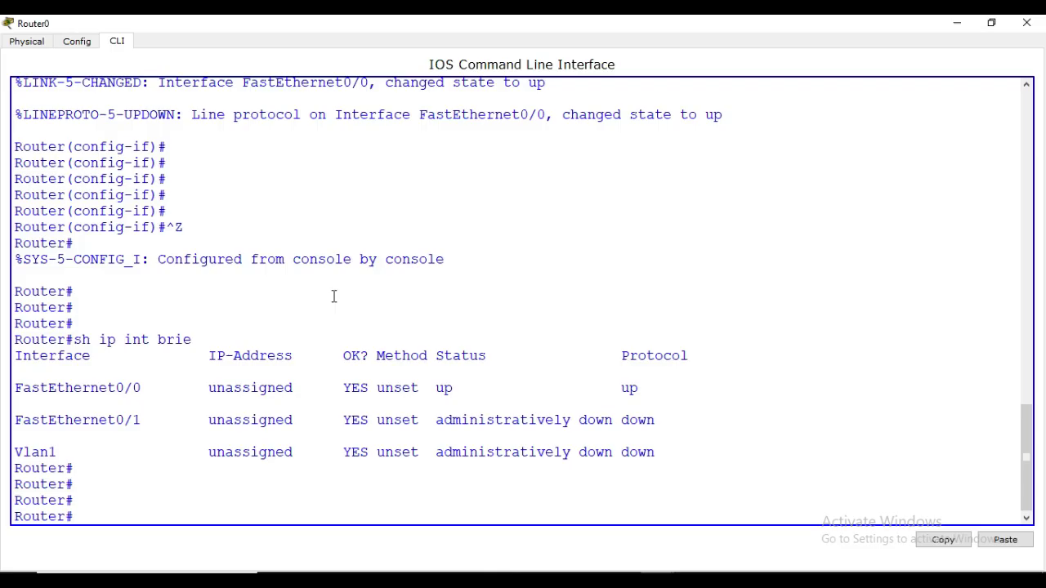
pyautogui.press('Return')
pyautogui.press('Return')
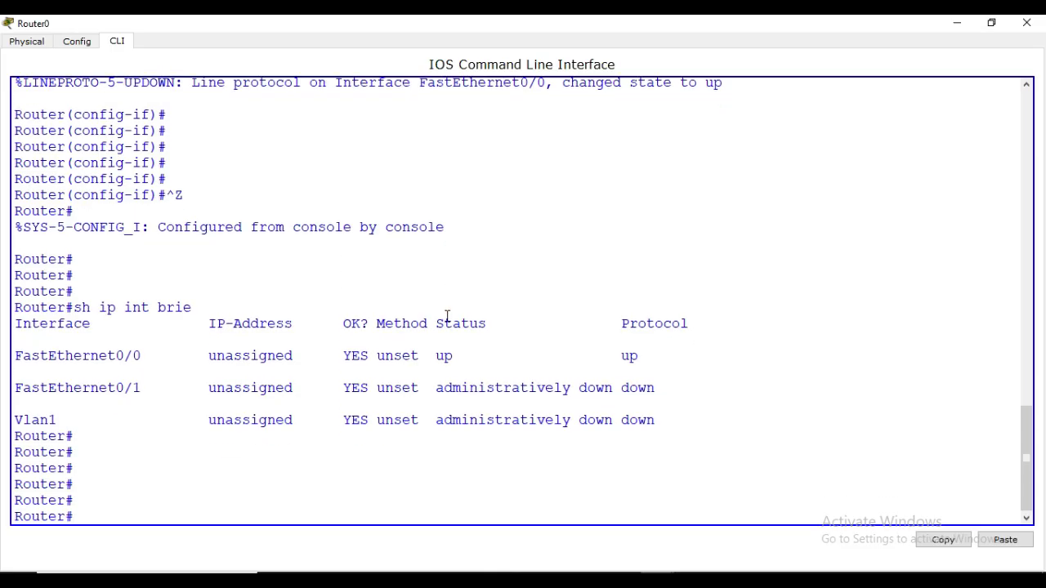
pyautogui.press('Return')
pyautogui.press('Return')
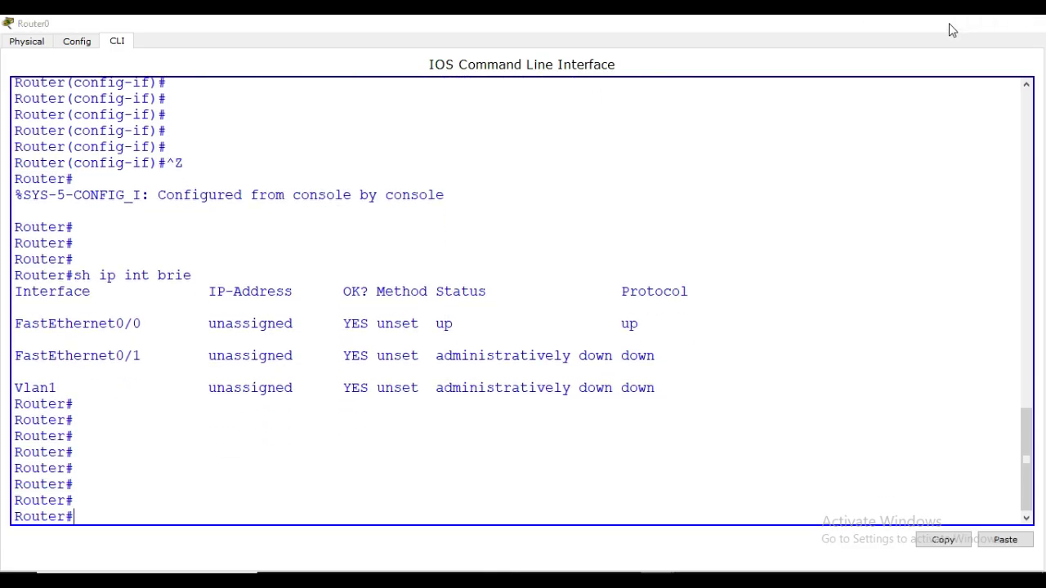
pyautogui.click(951, 27)
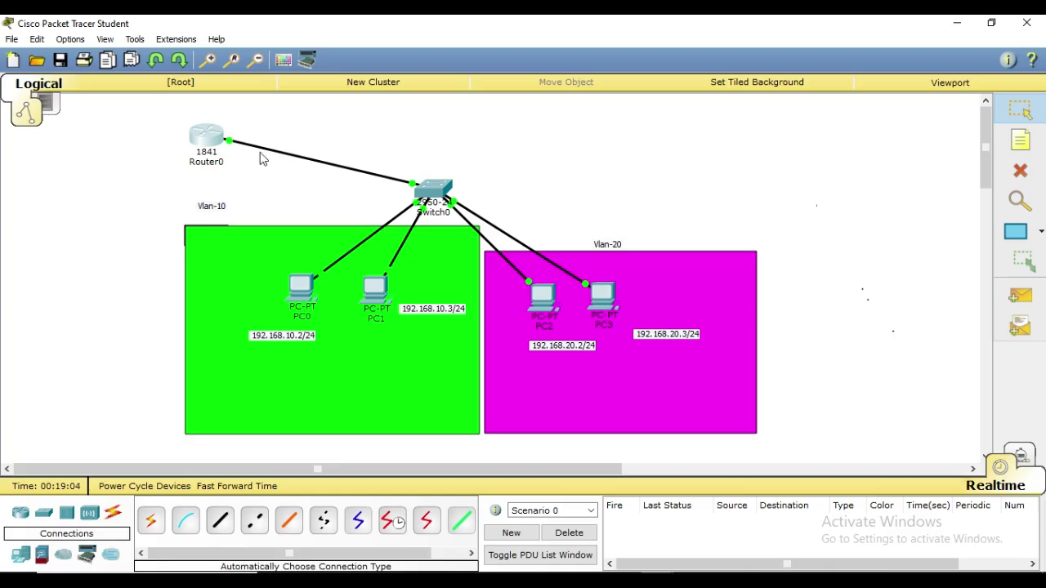
pyautogui.moveTo(388, 177)
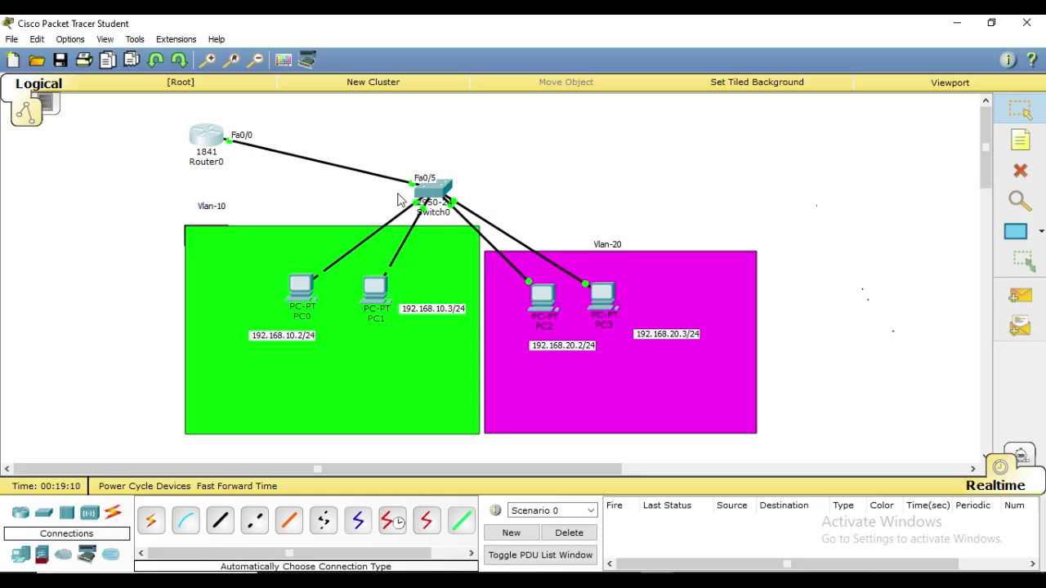
# Enter global configuration mode on Router0 with conf t
pyautogui.click(204, 140)
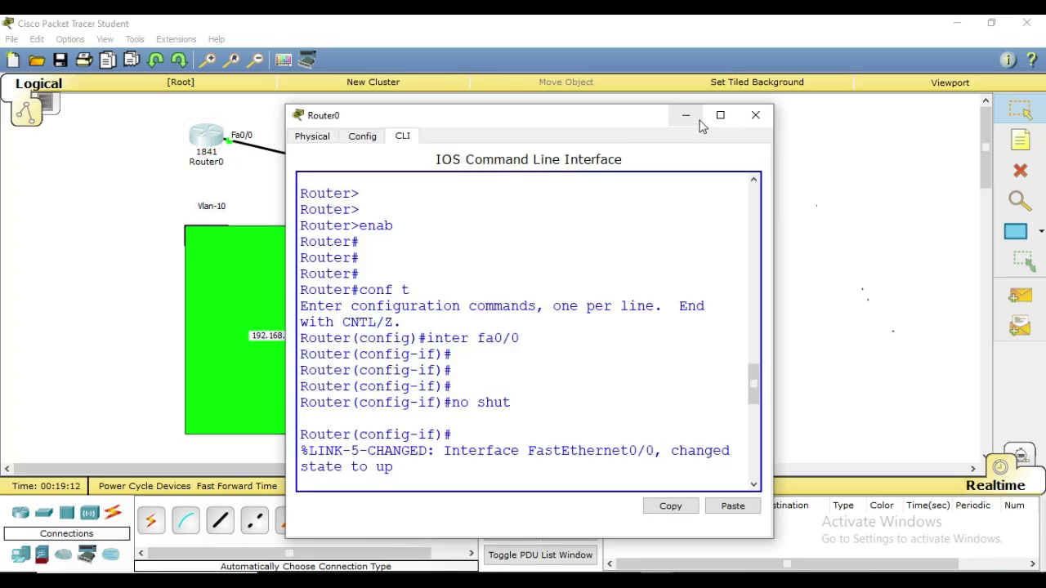
pyautogui.click(716, 114)
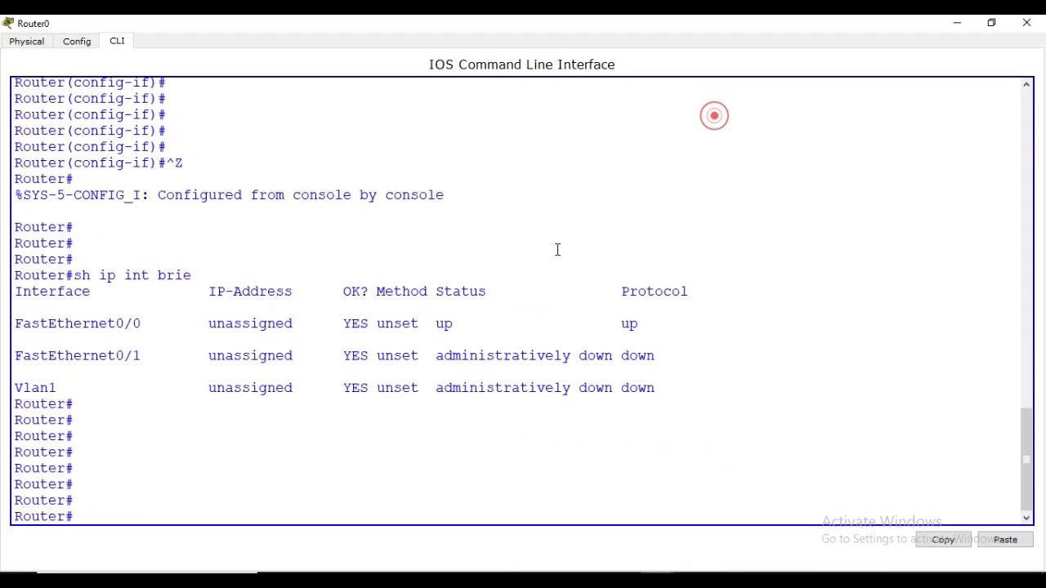
pyautogui.click(537, 262)
pyautogui.press('Return')
pyautogui.press('Return')
pyautogui.press('Return')
pyautogui.press('Return')
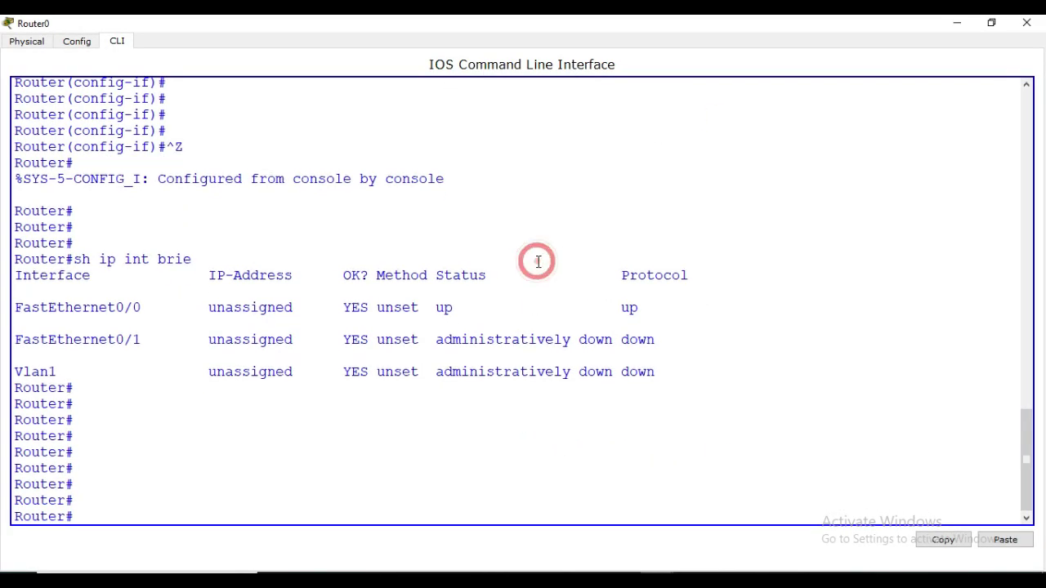
pyautogui.write('conf t')
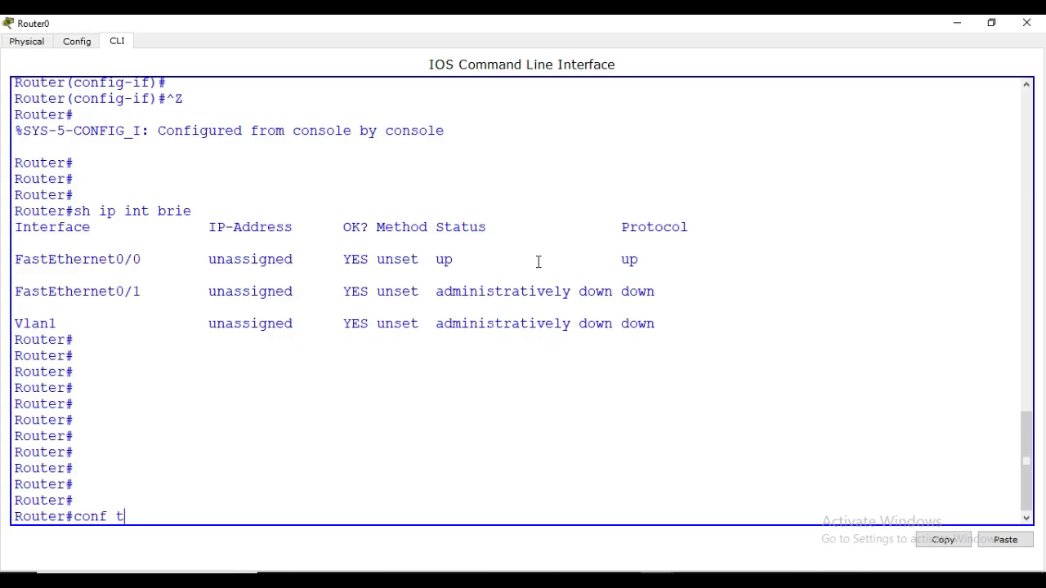
pyautogui.press('Return')
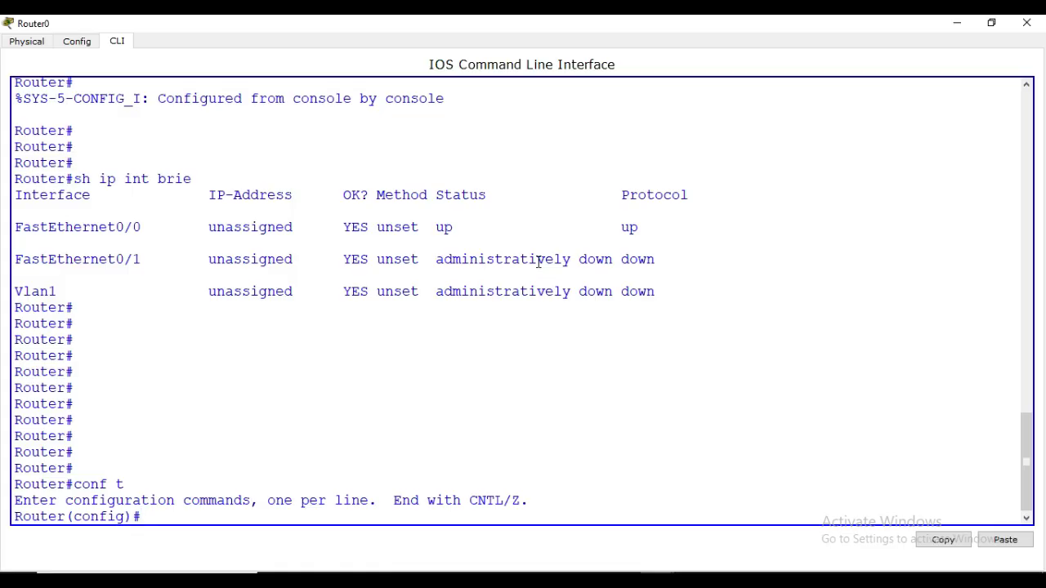
pyautogui.press('Return')
pyautogui.press('Return')
pyautogui.press('Return')
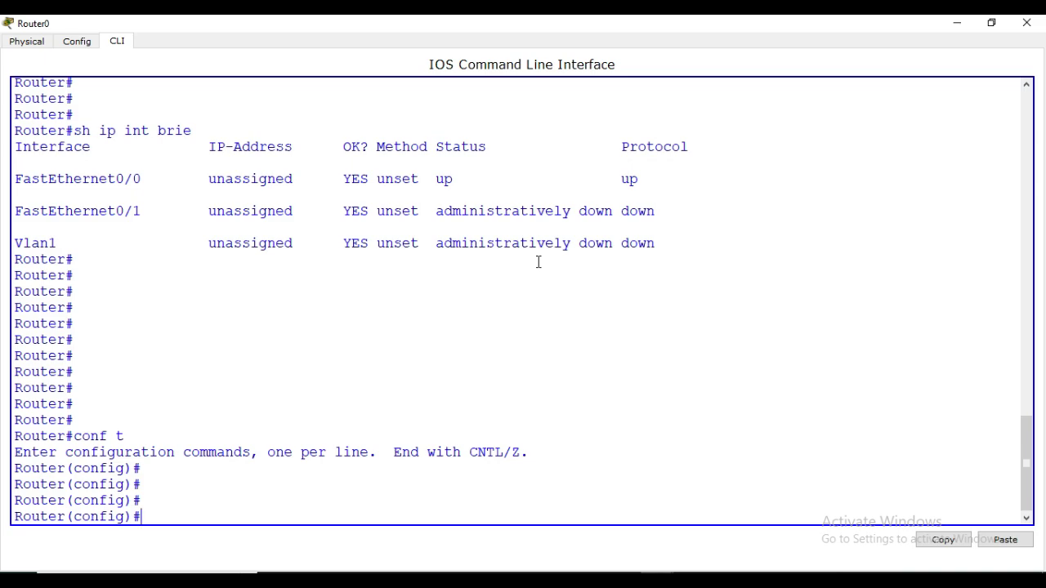
# Create the subinterface fa0/0.1 on Router0
pyautogui.write('inter')
pyautogui.press('Tab')
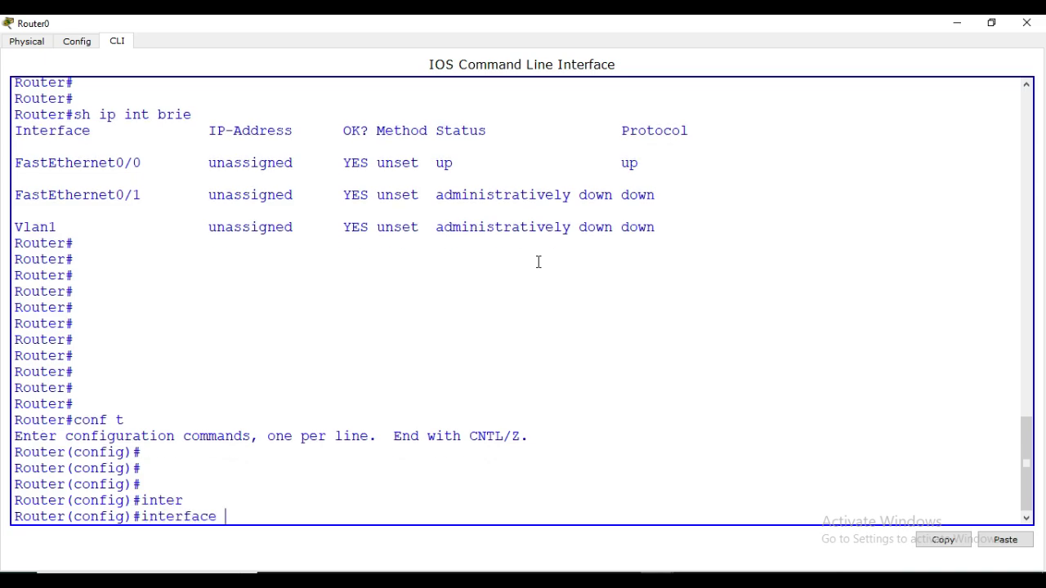
pyautogui.write('fa0/0')
pyautogui.write('.1')
pyautogui.press('Return')
pyautogui.press('Return')
pyautogui.press('Return')
pyautogui.press('Return')
pyautogui.press('Return')
pyautogui.press('Return')
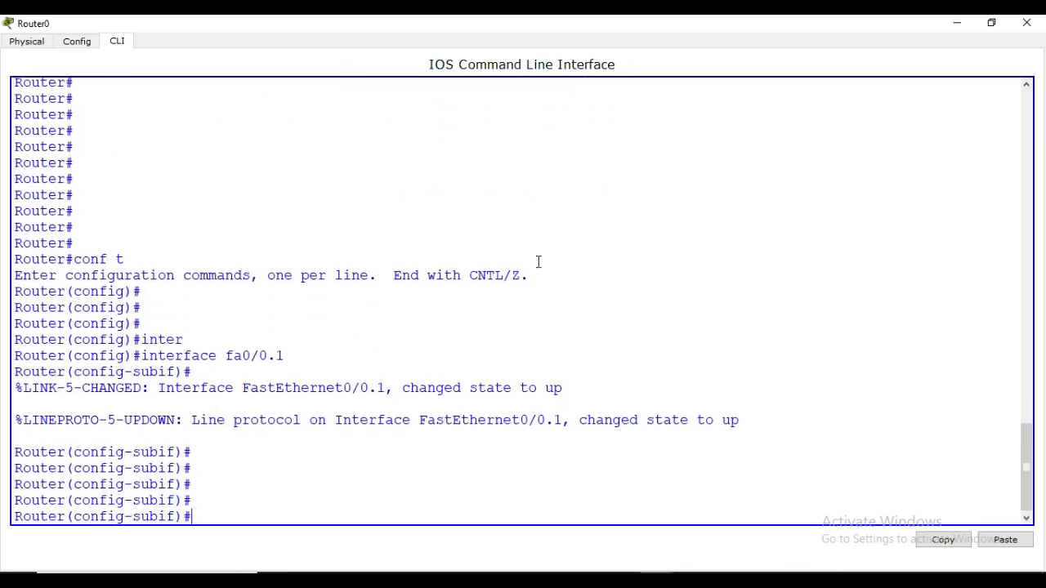
# Set the encapsulation of subinterface fa0/0.1 to dot1Q with VLAN 10
pyautogui.write('enca')
pyautogui.press('Tab')
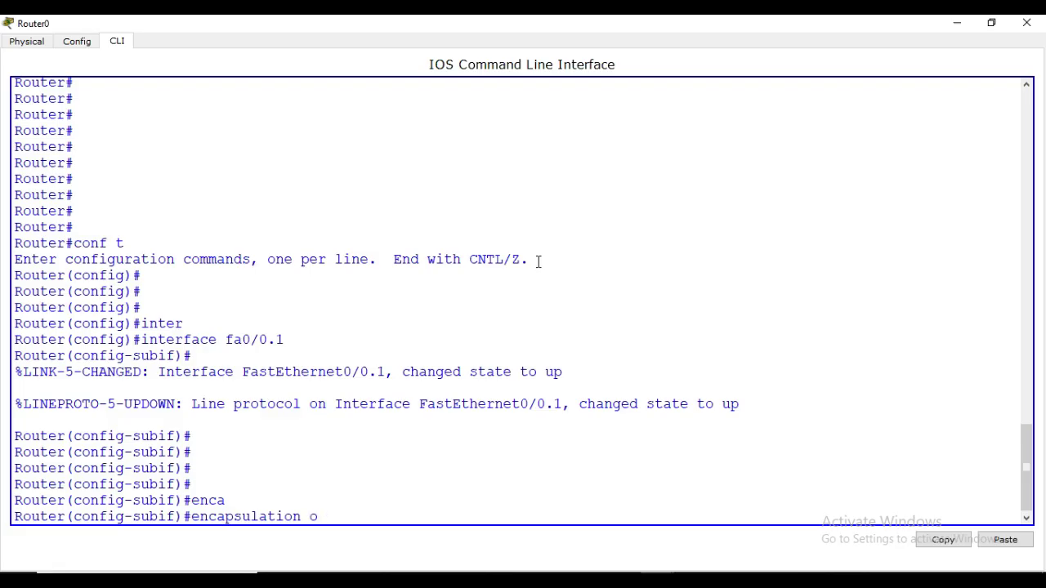
pyautogui.write('dot')
pyautogui.press('Tab')
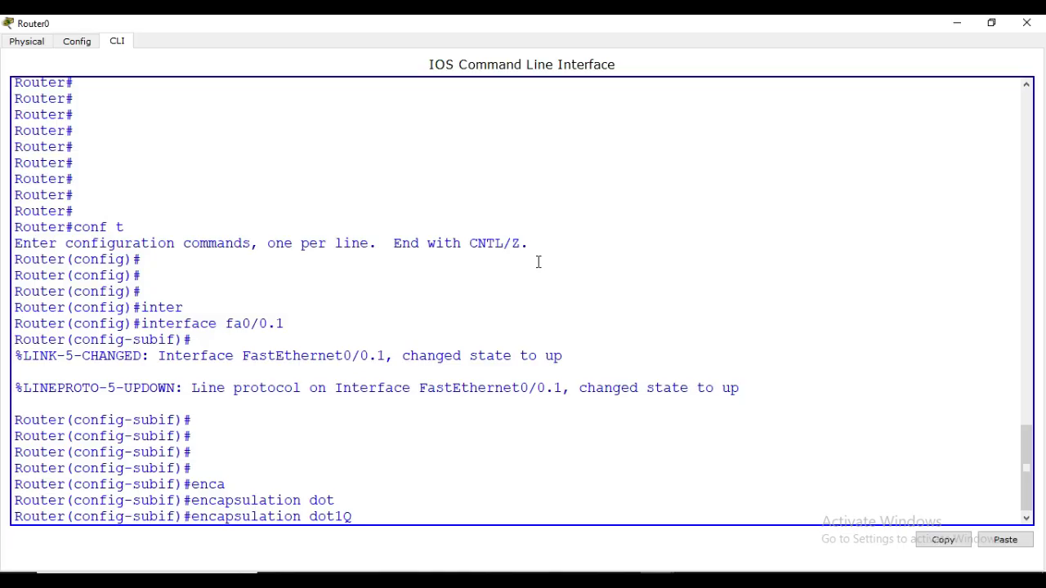
pyautogui.write('1')
pyautogui.press('Return')
pyautogui.press('Return')
pyautogui.press('Return')
pyautogui.press('Return')
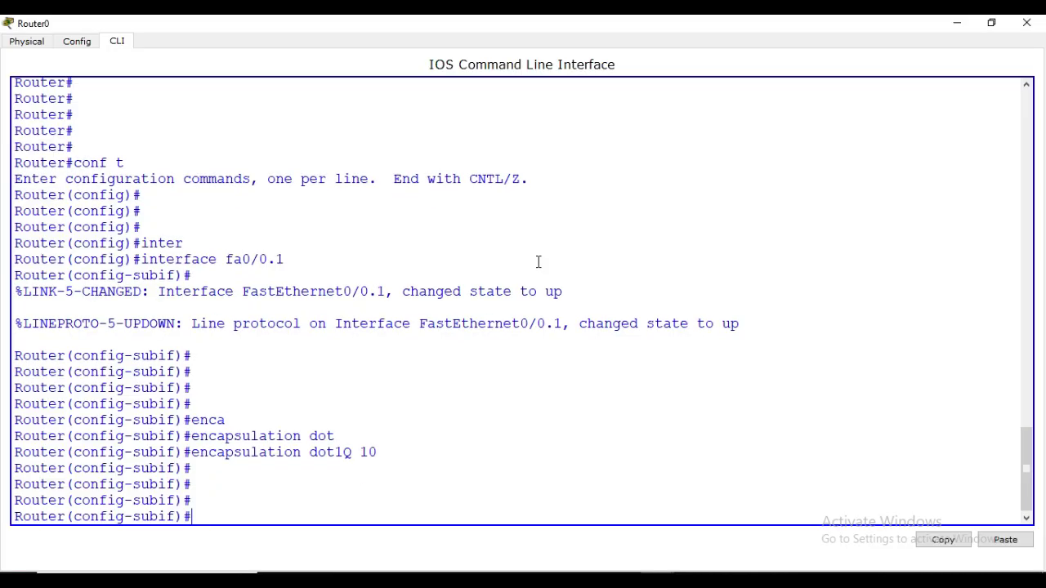
# Assign IP address 192.168.10.1 with mask 255.255.255.0 to subinterface fa0/0.1 and exit to global configuration mode
pyautogui.write('ip add')
pyautogui.press('Tab')
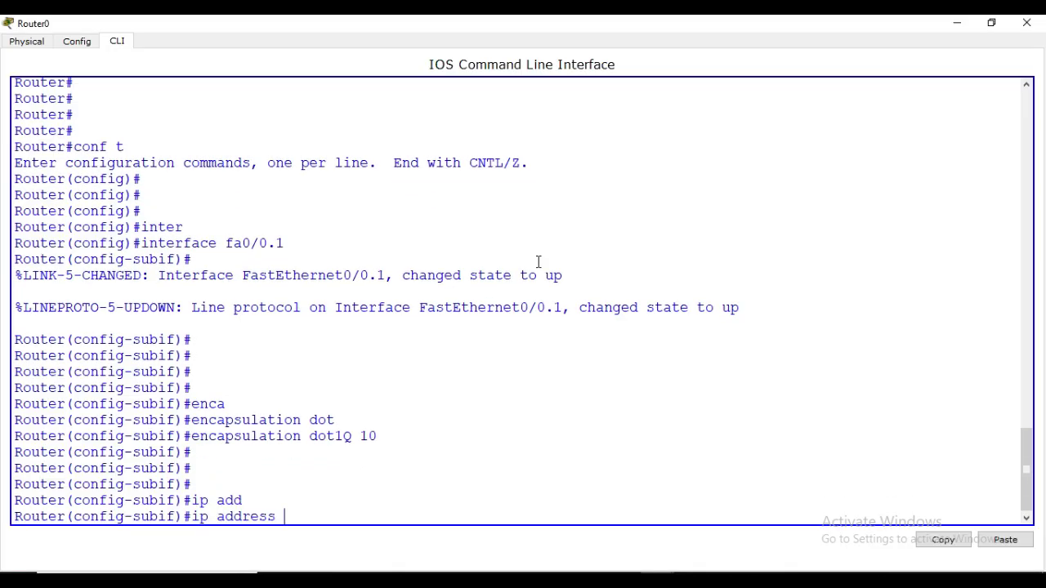
pyautogui.write('192.168.10.1 255')
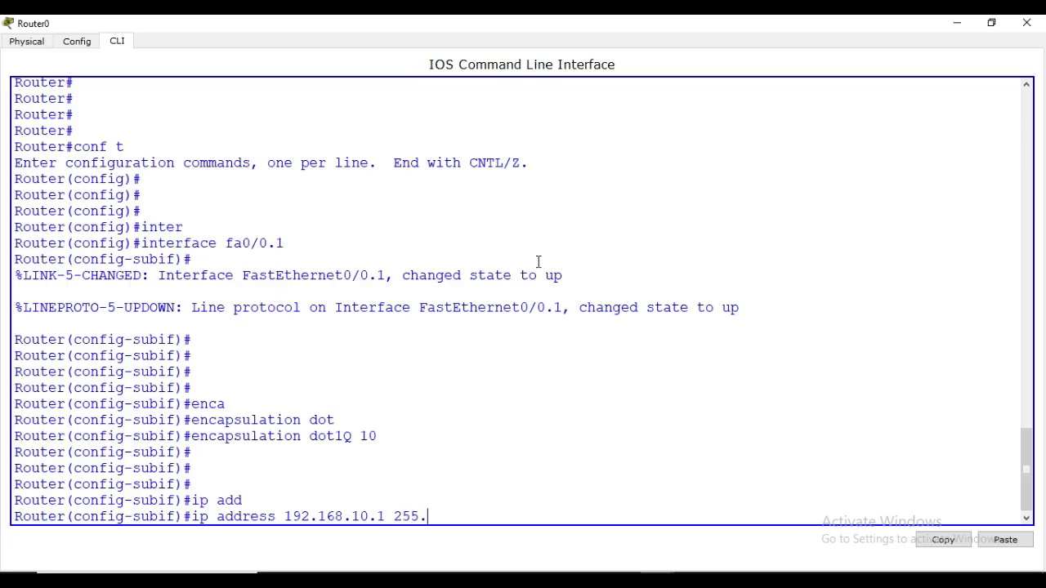
pyautogui.write('.255.255.0')
pyautogui.press('Return')
pyautogui.press('Return')
pyautogui.press('Return')
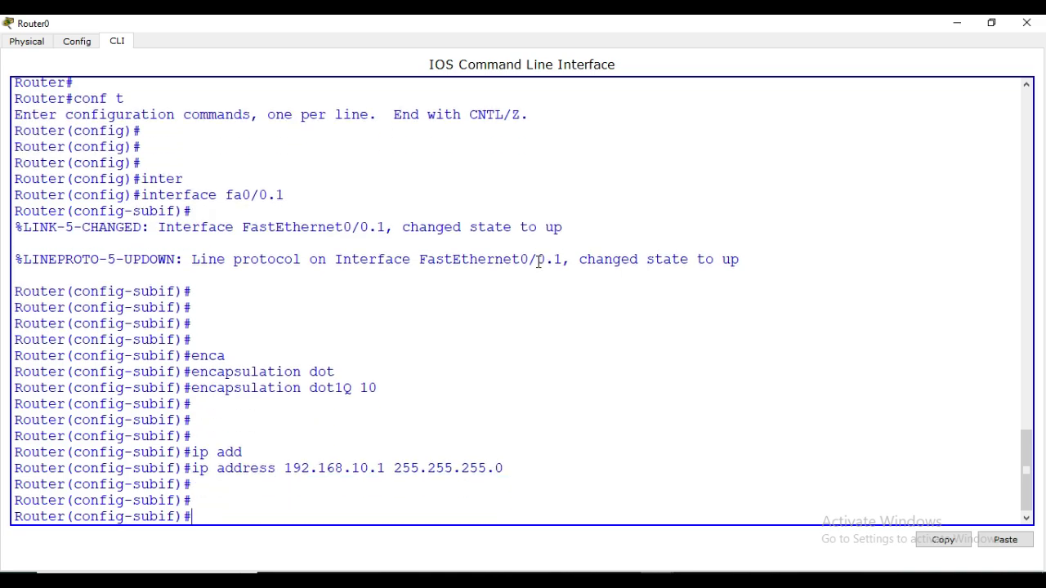
pyautogui.press('Return')
pyautogui.write('exit')
pyautogui.press('Return')
pyautogui.press('Return')
pyautogui.press('Return')
pyautogui.press('Return')
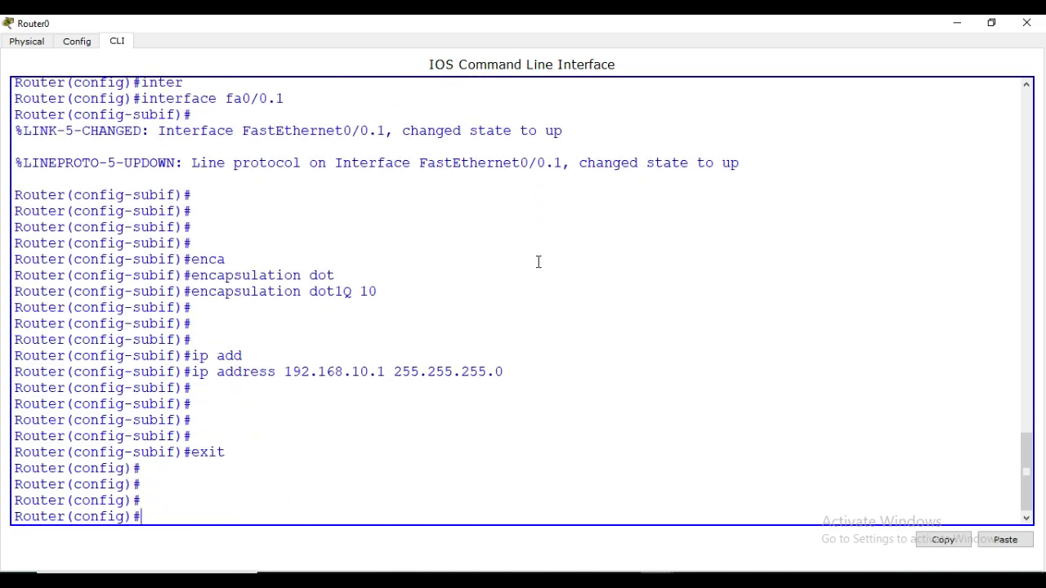
# Create the subinterface fa0/0.2 on Router0
pyautogui.write('int fa0/0.2')
pyautogui.press('Return')
pyautogui.press('Return')
pyautogui.press('Return')
pyautogui.press('Return')
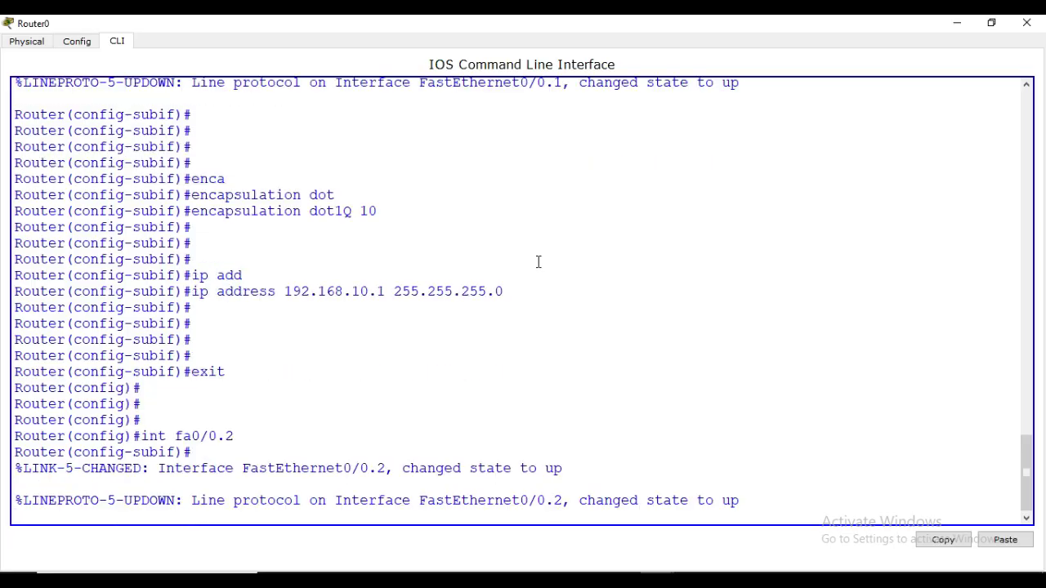
pyautogui.press('Return')
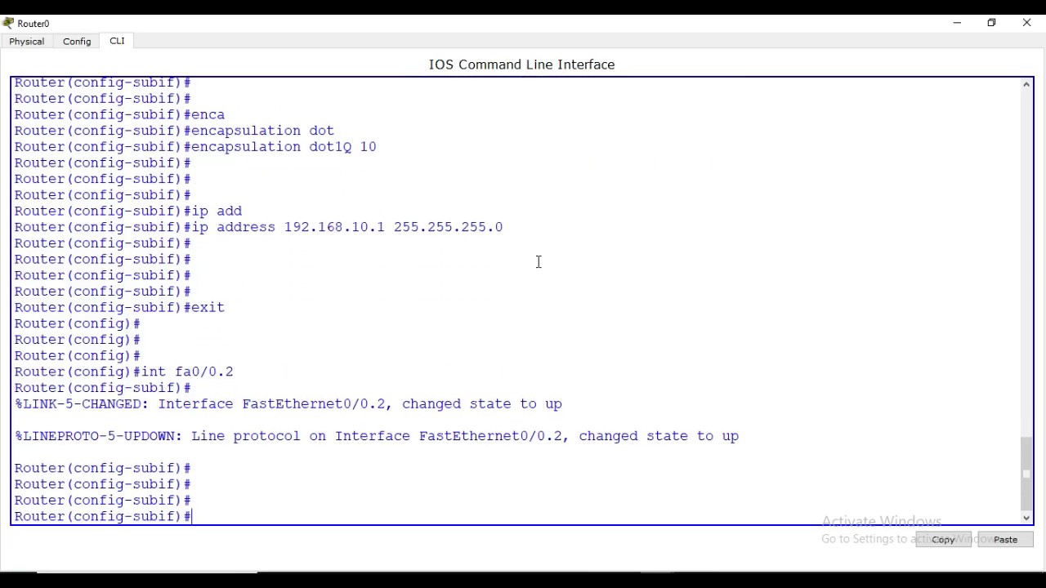
# Set the encapsulation of subinterface fa0/0.2 to dot1Q with VLAN 20
pyautogui.write('encap')
pyautogui.press('Tab')
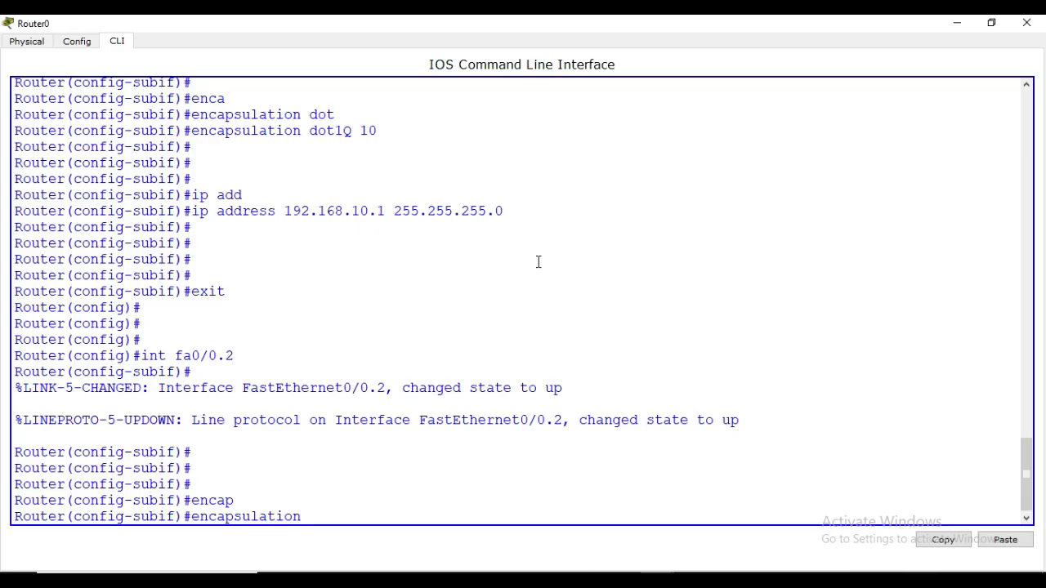
pyautogui.write('dot')
pyautogui.press('Tab')
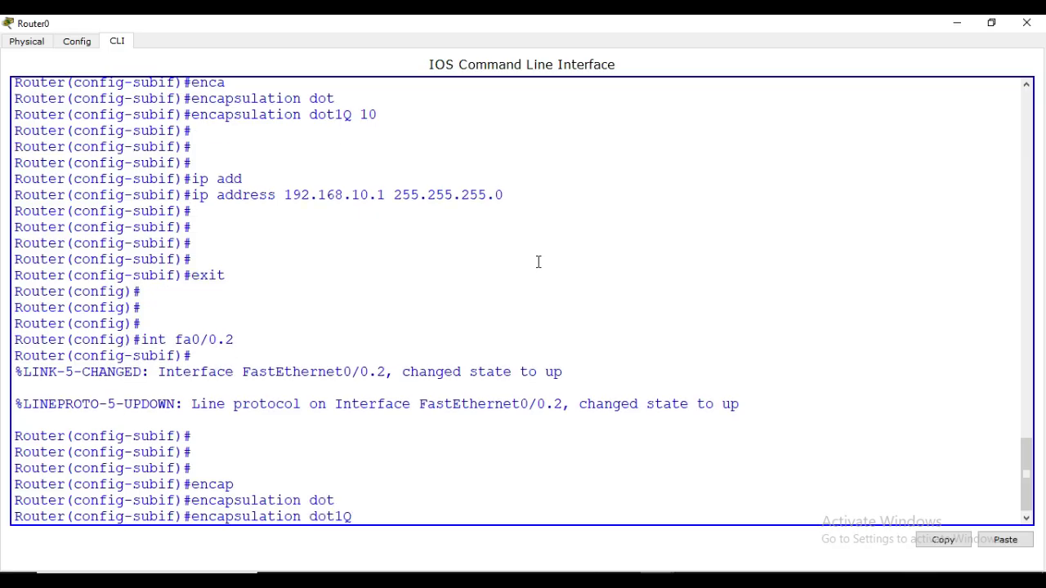
pyautogui.write('20')
pyautogui.press('Return')
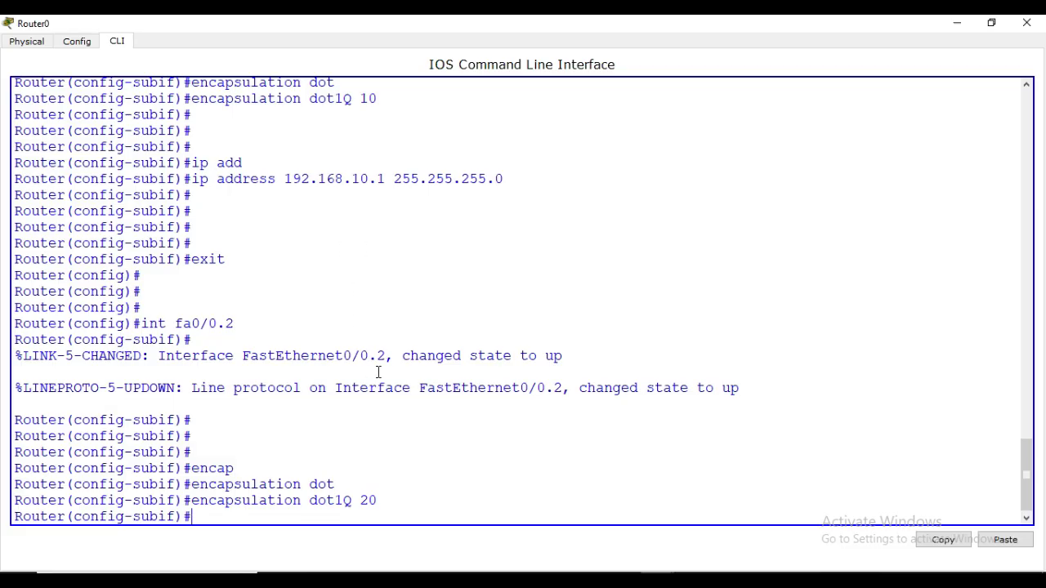
pyautogui.moveTo(386, 356); pyautogui.dragTo(250, 357)
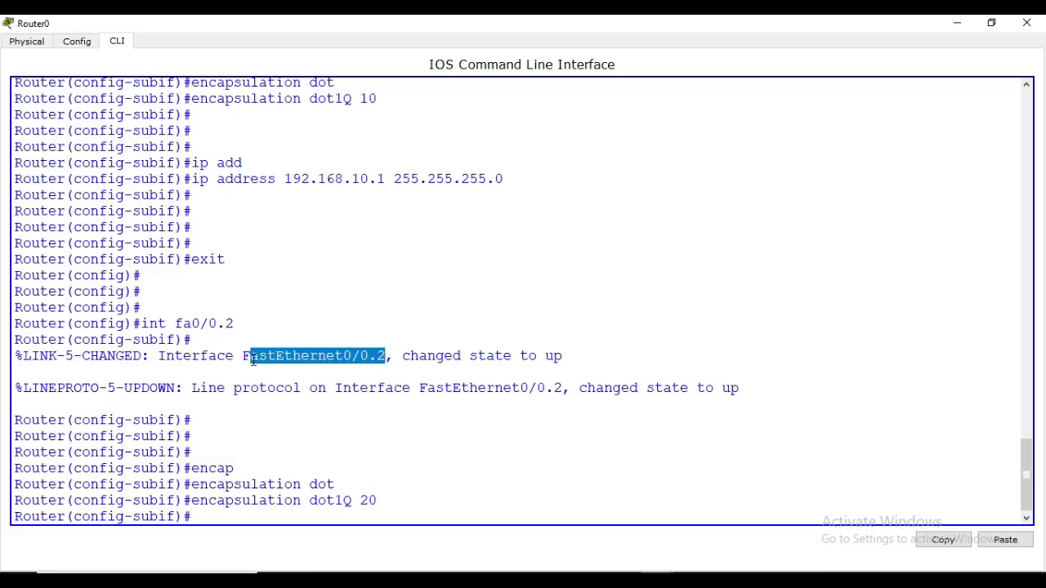
pyautogui.click(406, 436)
pyautogui.moveTo(392, 500); pyautogui.dragTo(292, 500)
pyautogui.click(564, 482)
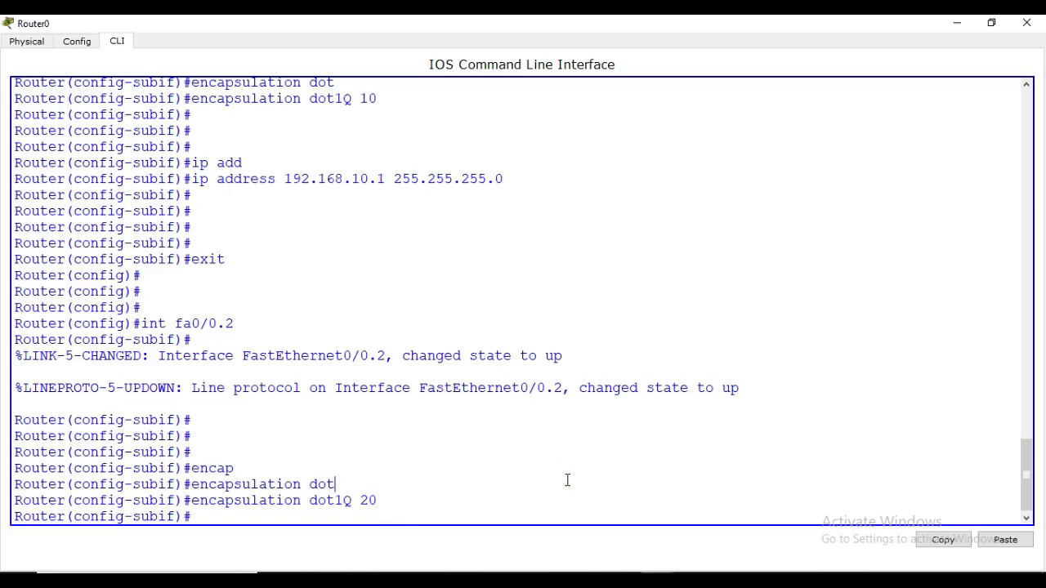
# Assign IP address 192.168.20.1 with mask 255.255.255.0 to subinterface fa0/0.2 and return to privileged EXEC mode
pyautogui.write('ip add')
pyautogui.press('Tab')
pyautogui.write('1')
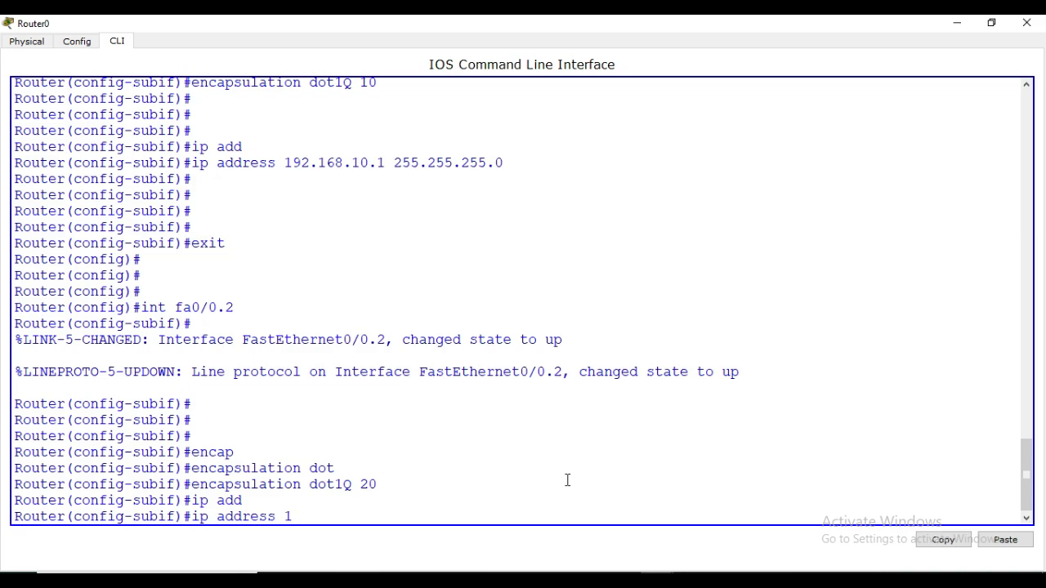
pyautogui.write('92.168.20.1 255.255')
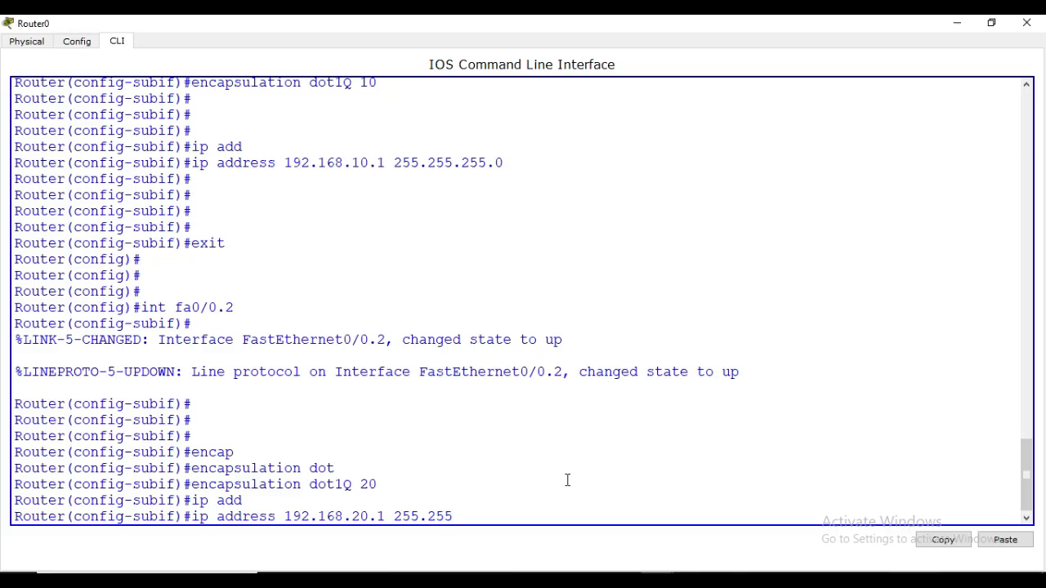
pyautogui.write('.255.0')
pyautogui.press('Return')
pyautogui.press('Return')
pyautogui.press('Return')
pyautogui.press('Return')
pyautogui.hotkey('ctrl', 'z')
pyautogui.write("'")
pyautogui.press('Return')
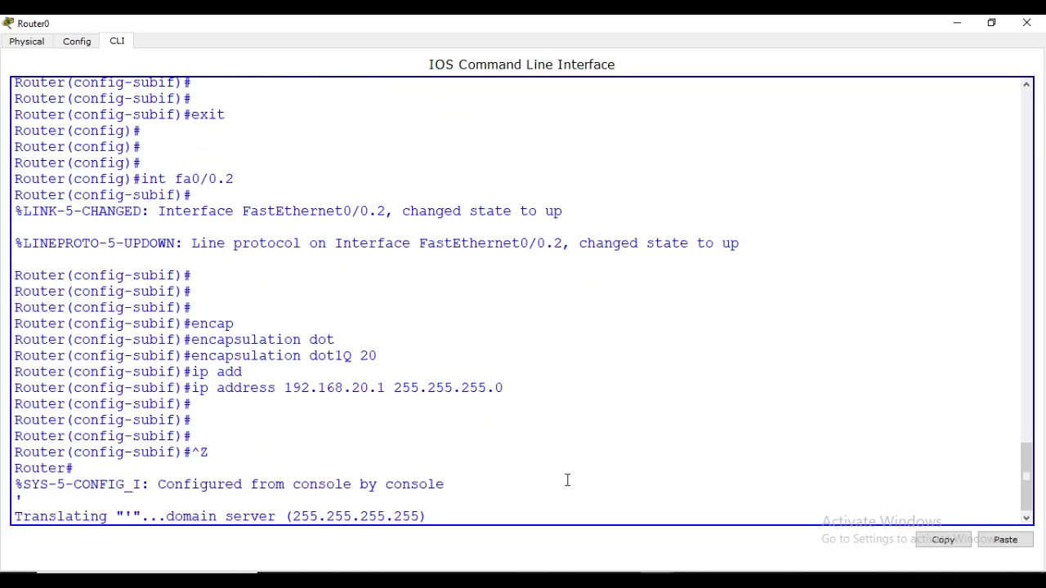
# Set the default gateway of PC0 to 192.168.10.1 in its IP configuration
pyautogui.click(957, 23)
pyautogui.click(588, 188)
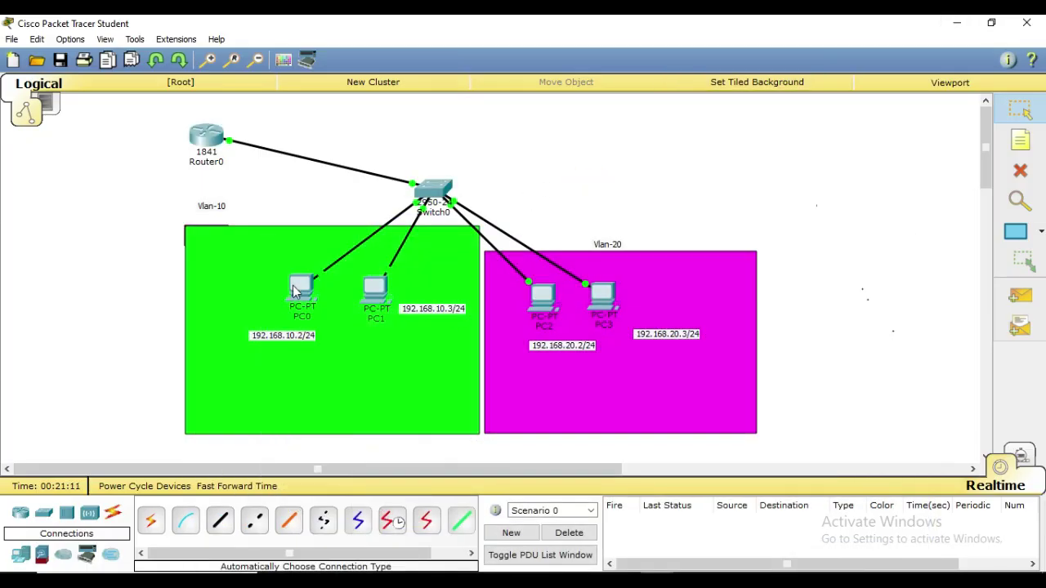
pyautogui.click(298, 286)
pyautogui.click(354, 196)
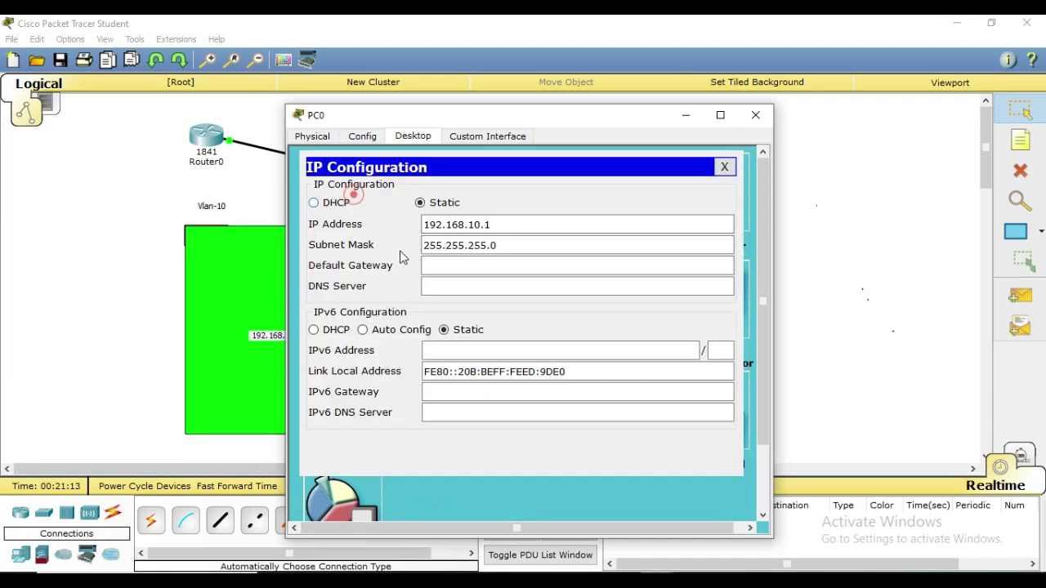
pyautogui.click(461, 270)
pyautogui.write('192')
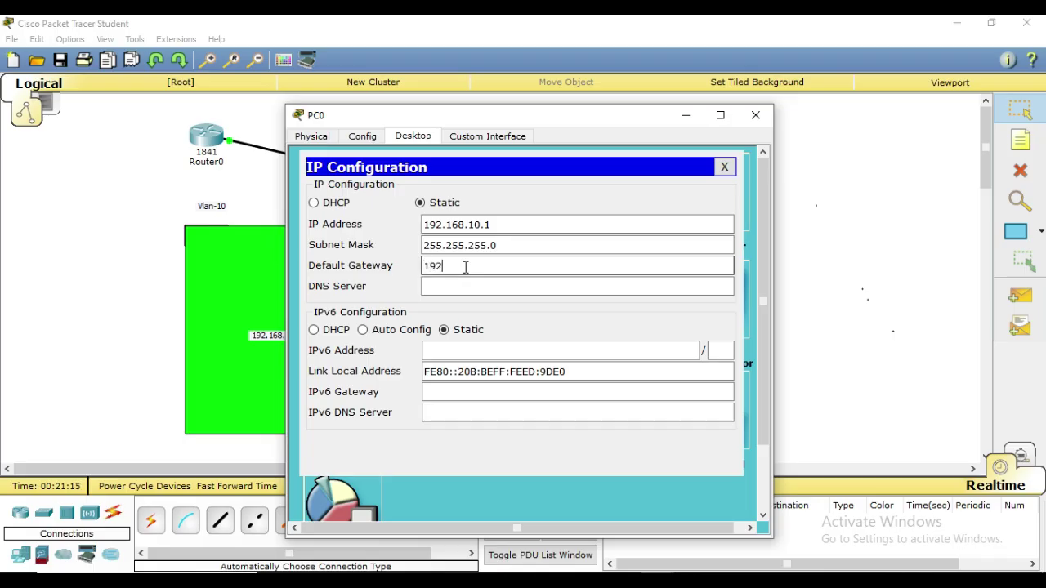
pyautogui.write('.168.10.1')
pyautogui.click(724, 167)
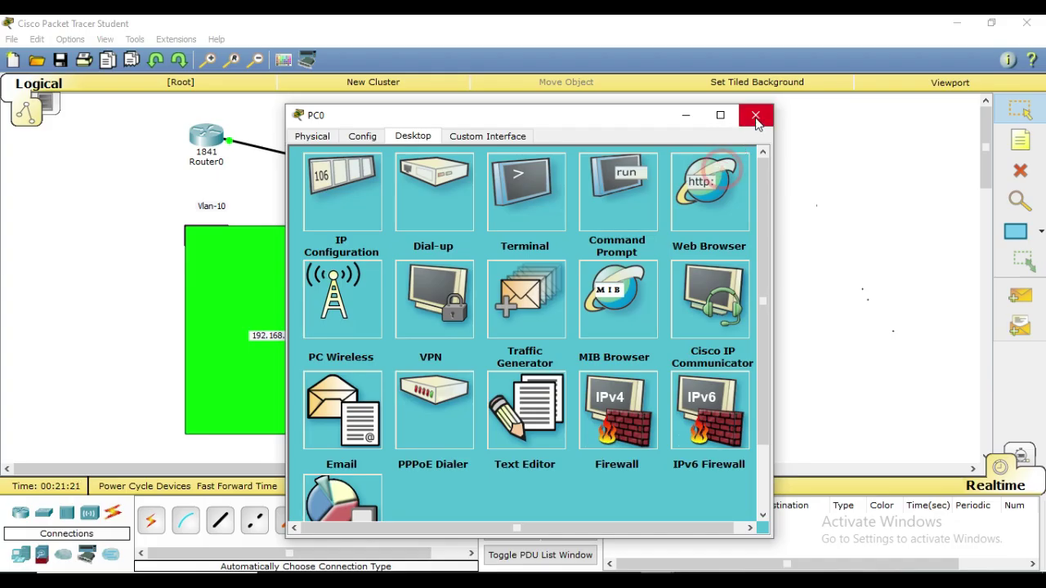
pyautogui.click(755, 115)
# Set the default gateway of PC1 to 192.168.10.1 in its IP configuration
pyautogui.click(378, 291)
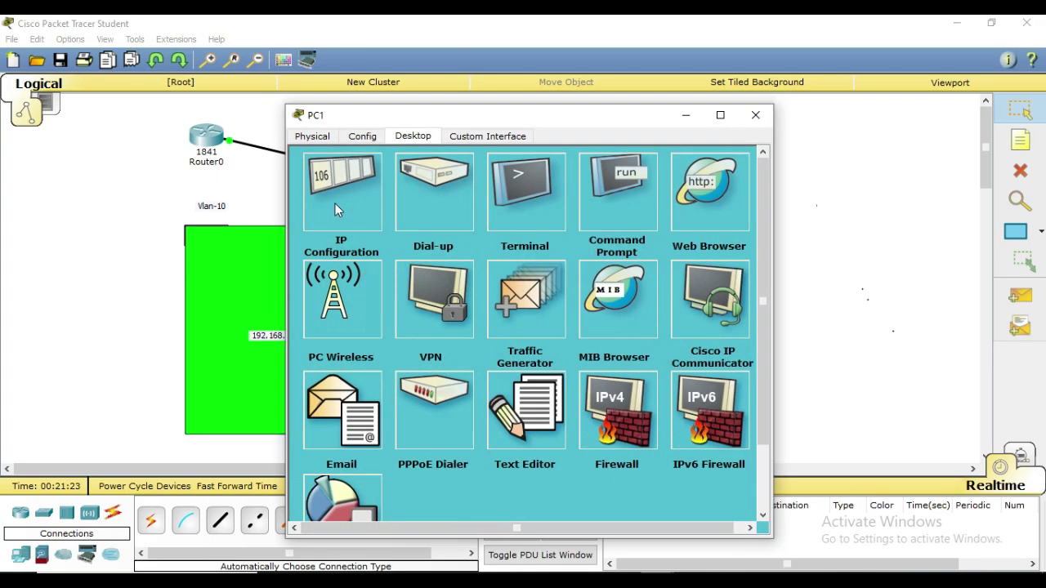
pyautogui.click(335, 204)
pyautogui.click(462, 273)
pyautogui.write('192')
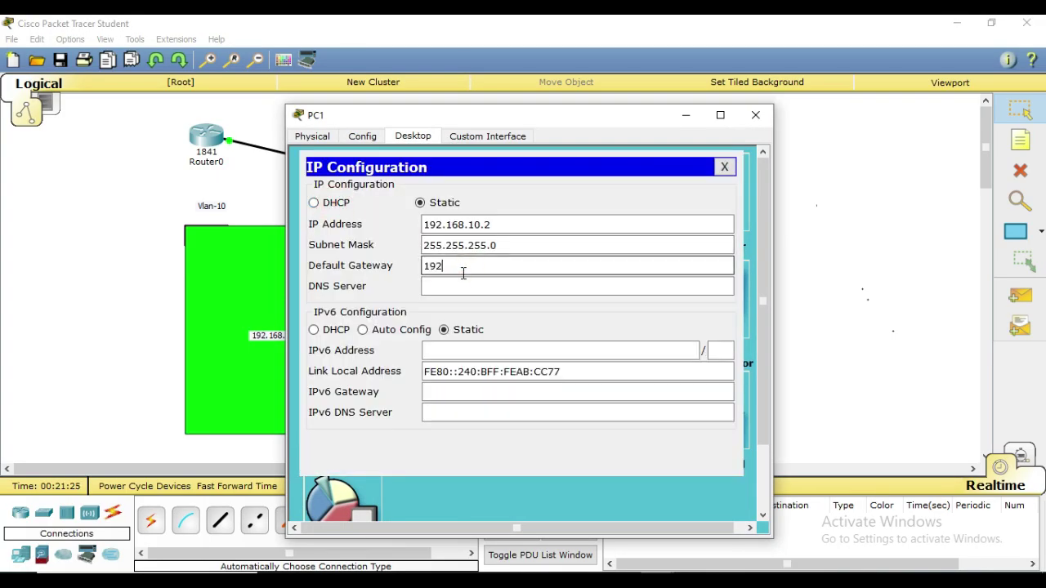
pyautogui.write('.168.10.1')
pyautogui.click(756, 113)
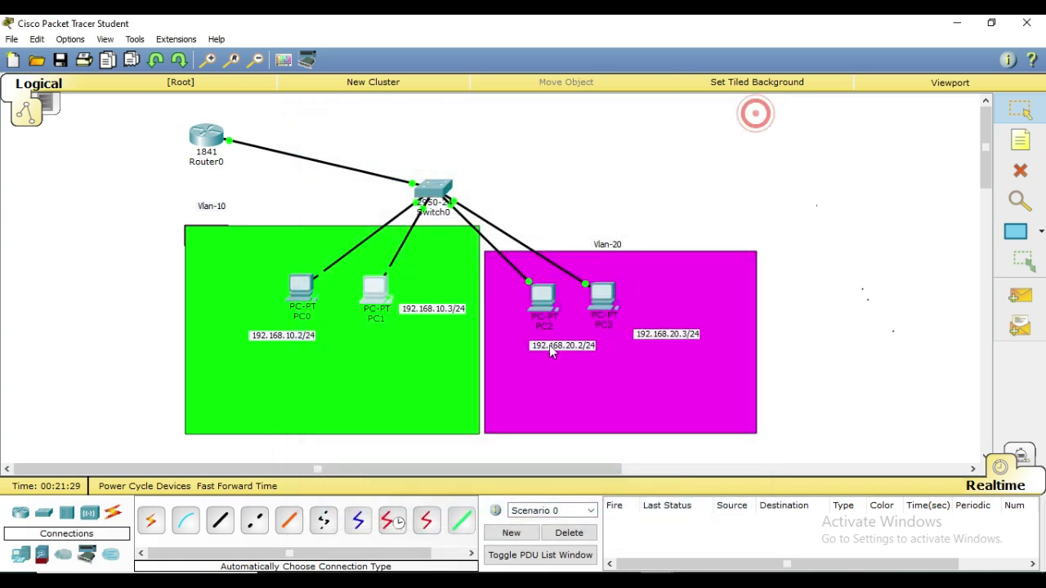
# Set the default gateway of PC2 to 192.168.20.1 in its IP configuration
pyautogui.click(543, 300)
pyautogui.click(352, 203)
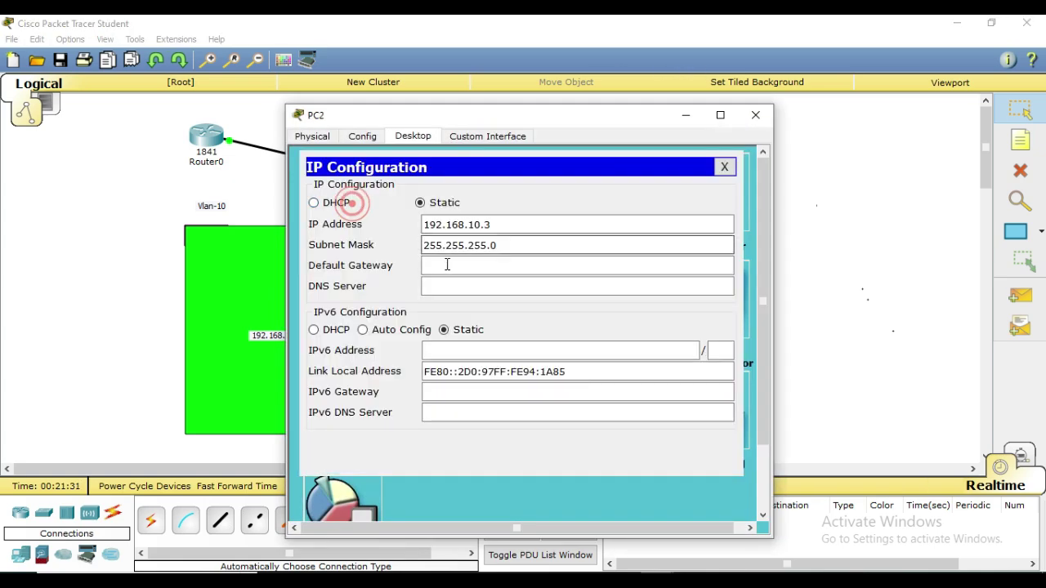
pyautogui.click(446, 265)
pyautogui.write('192.168.20.1')
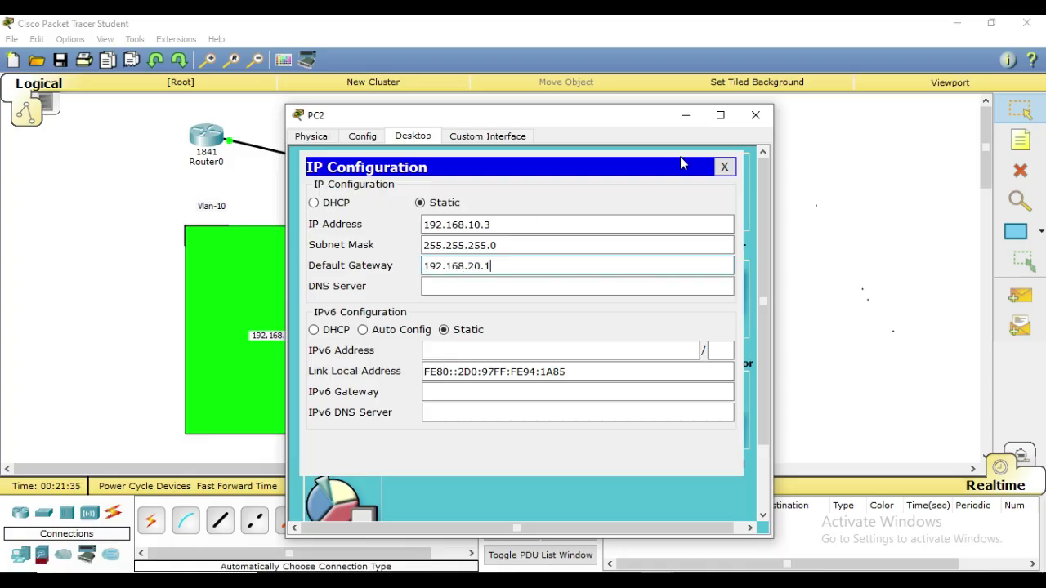
pyautogui.click(755, 115)
# Set the default gateway of PC3 to 192.168.20.1 in its IP configuration
pyautogui.click(609, 299)
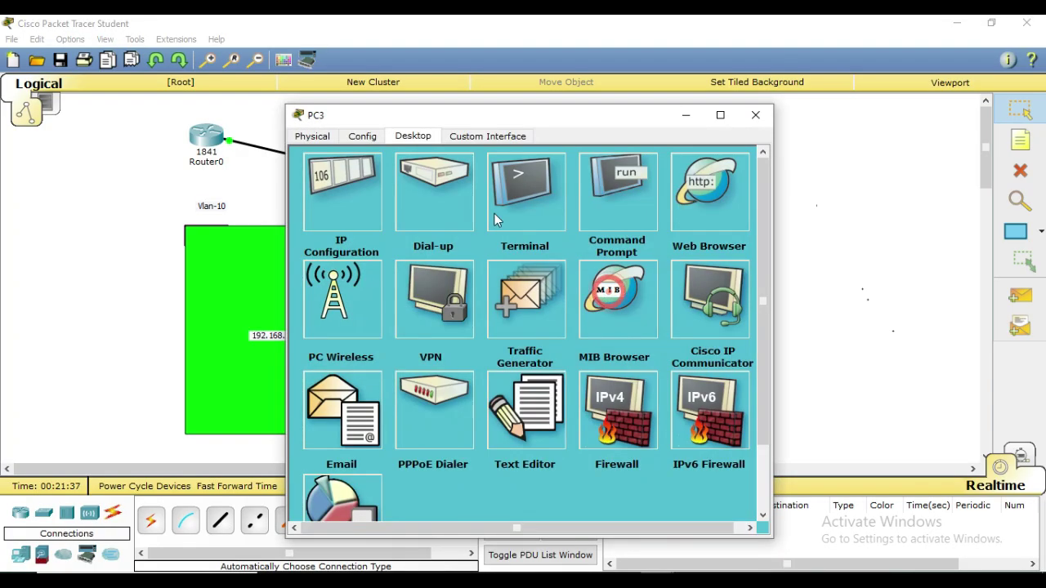
pyautogui.click(352, 196)
pyautogui.click(460, 266)
pyautogui.write('192')
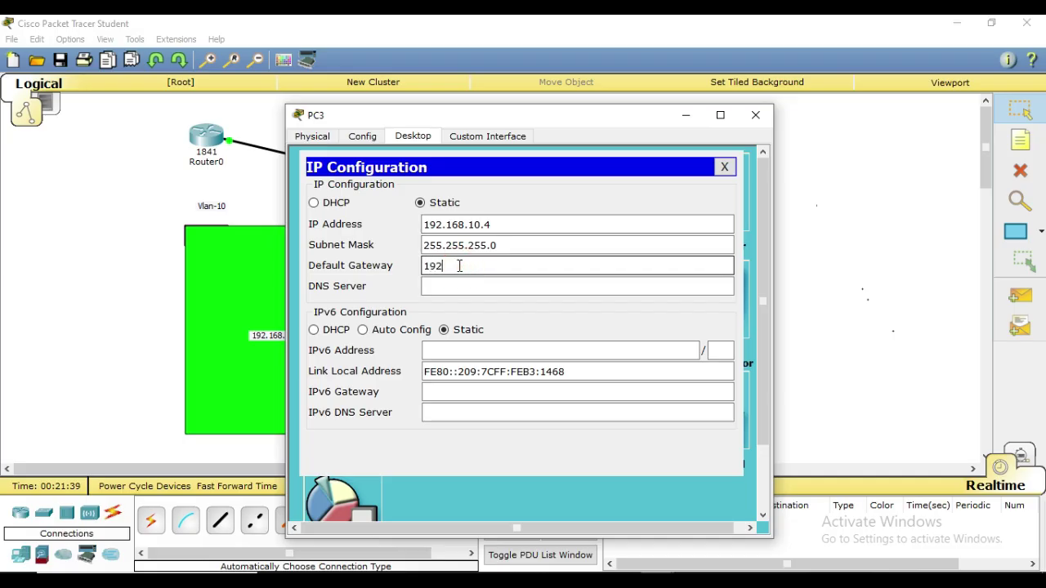
pyautogui.write('.168.20.1')
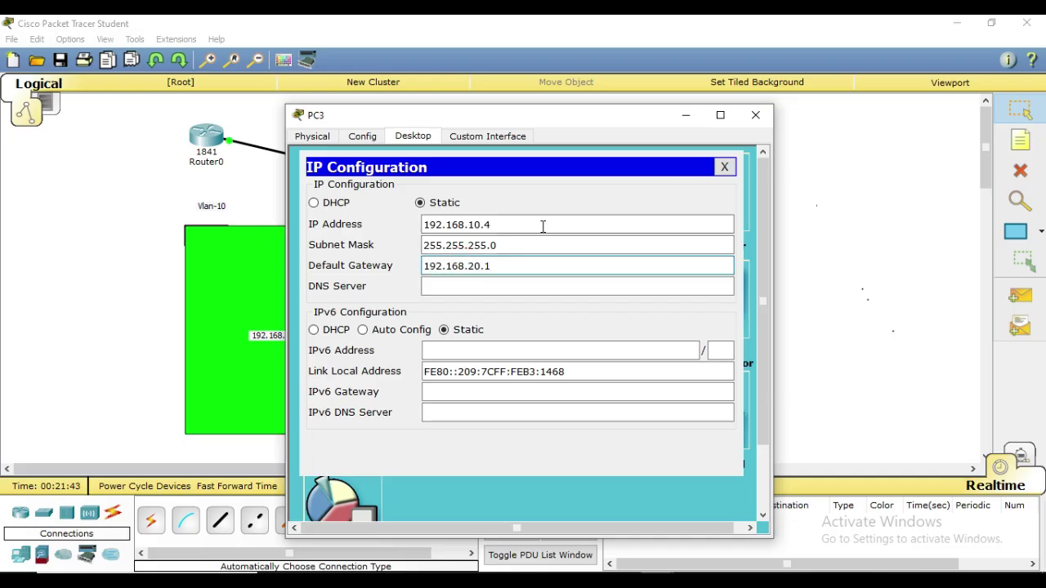
# Change the static IP address of PC3 to 192.168.20.3 and close its configuration
pyautogui.click(473, 224)
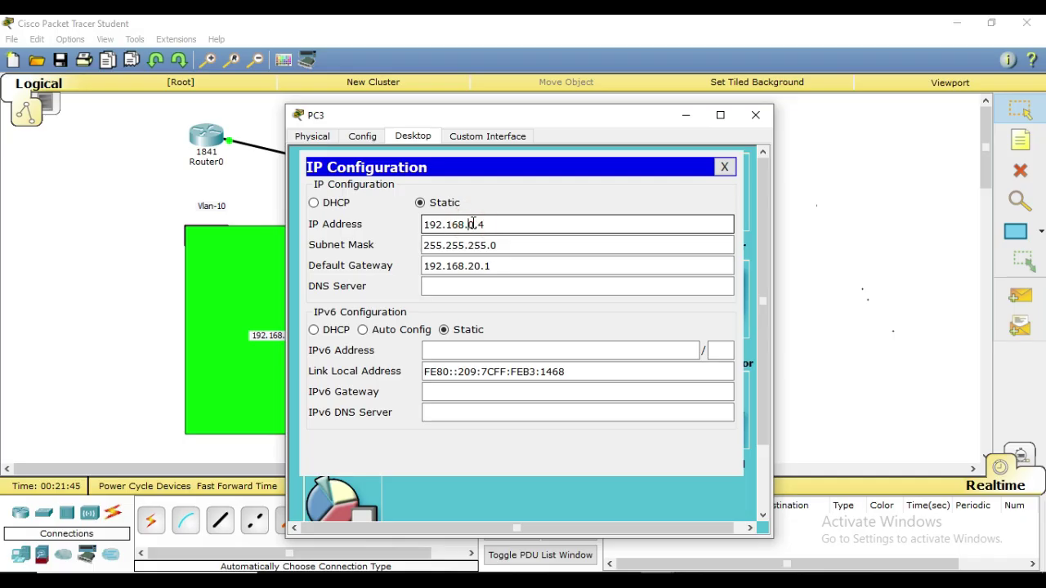
pyautogui.press('BackSpace')
pyautogui.write('2')
pyautogui.press('BackSpace')
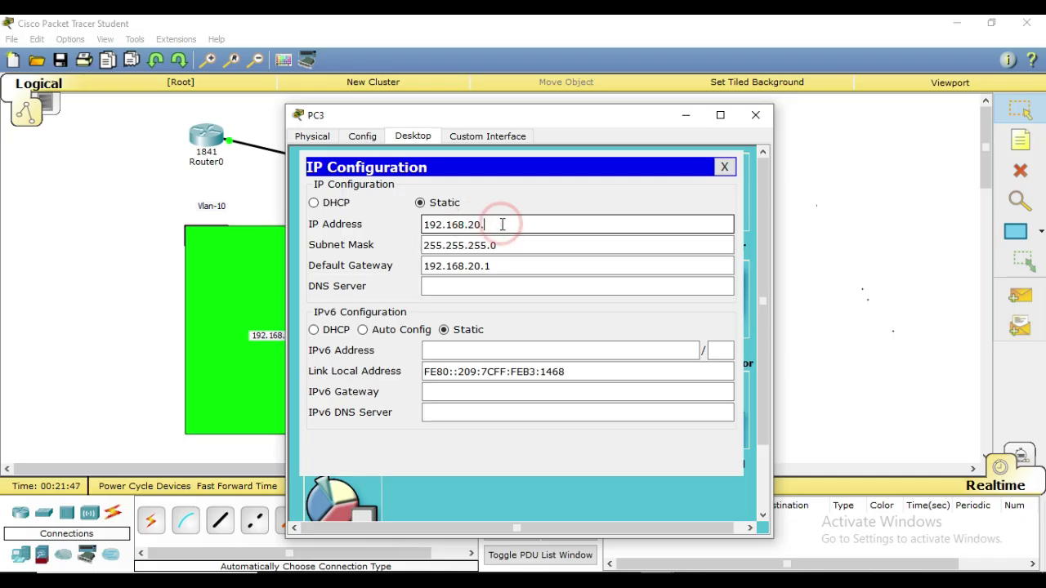
pyautogui.write('3')
pyautogui.click(725, 168)
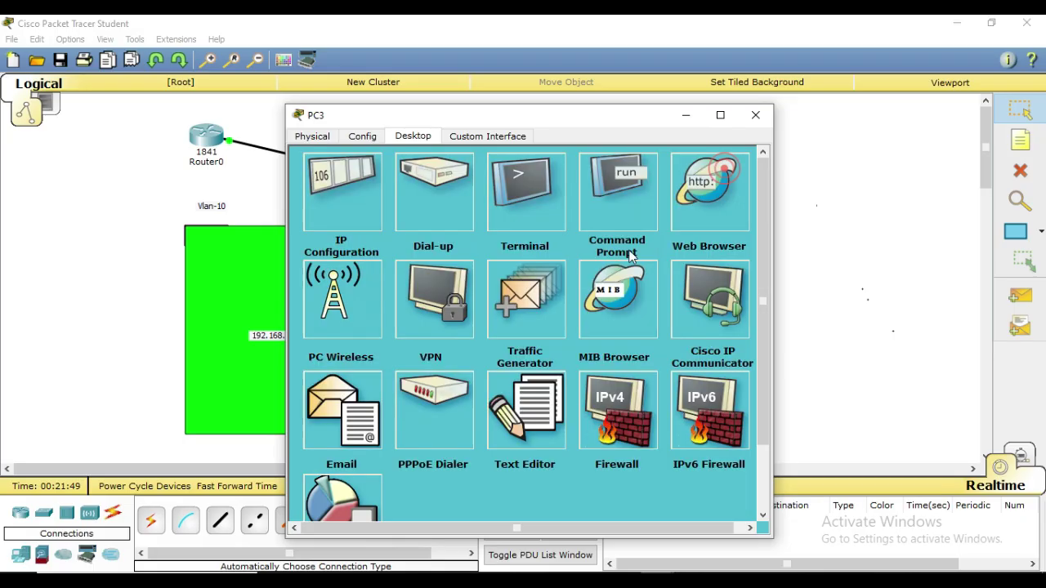
pyautogui.click(753, 114)
# Change the static IP address of PC2 to 192.168.20.2 and close its configuration
pyautogui.click(557, 306)
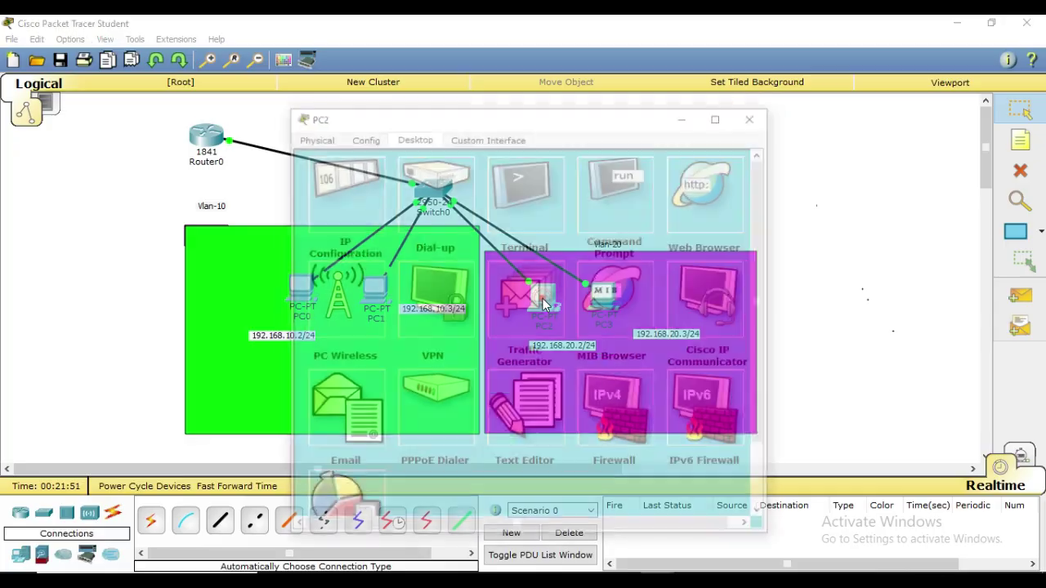
pyautogui.click(350, 184)
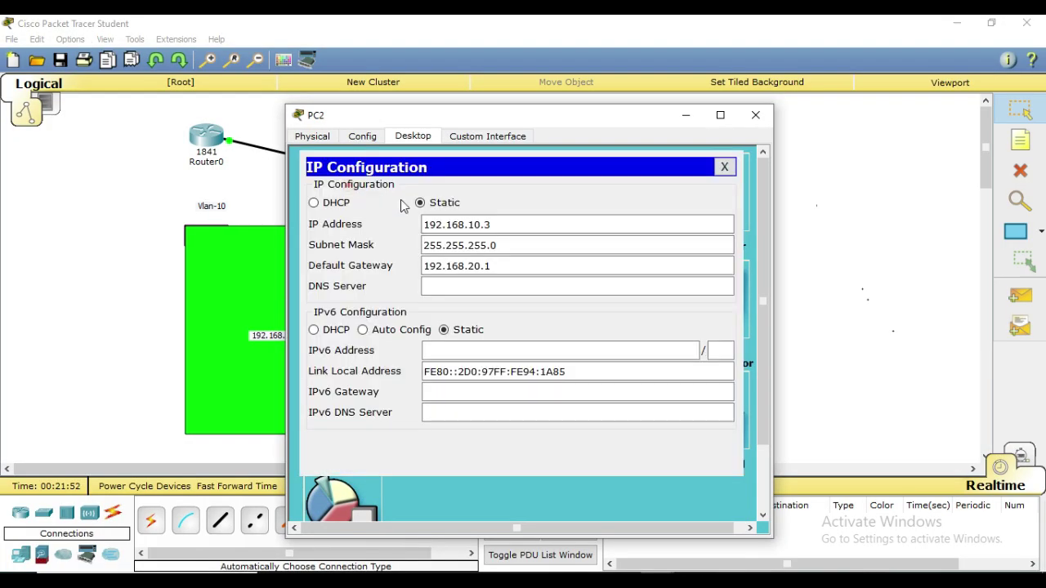
pyautogui.click(476, 225)
pyautogui.press('BackSpace')
pyautogui.write('2/')
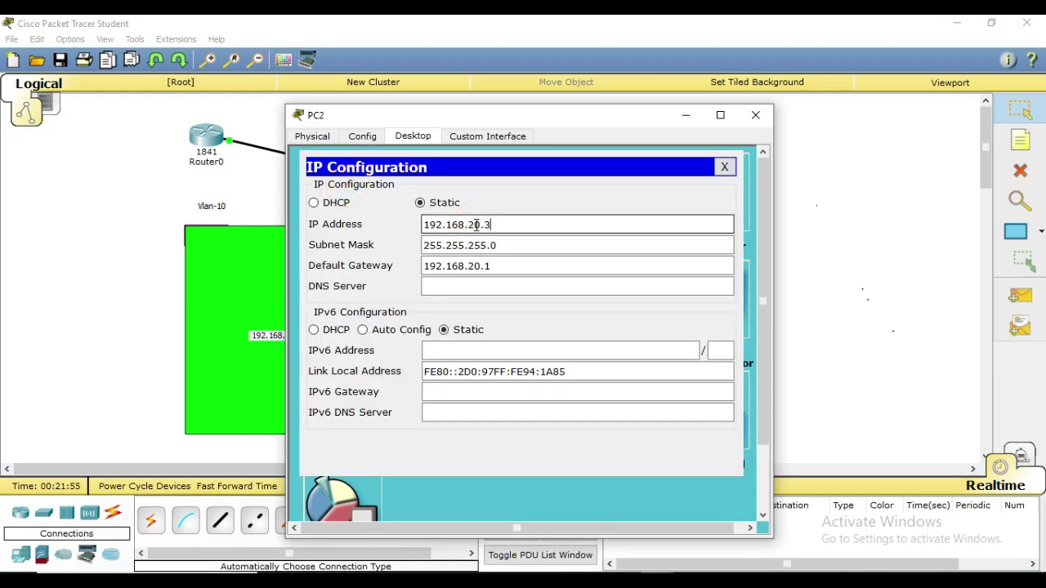
pyautogui.write('2')
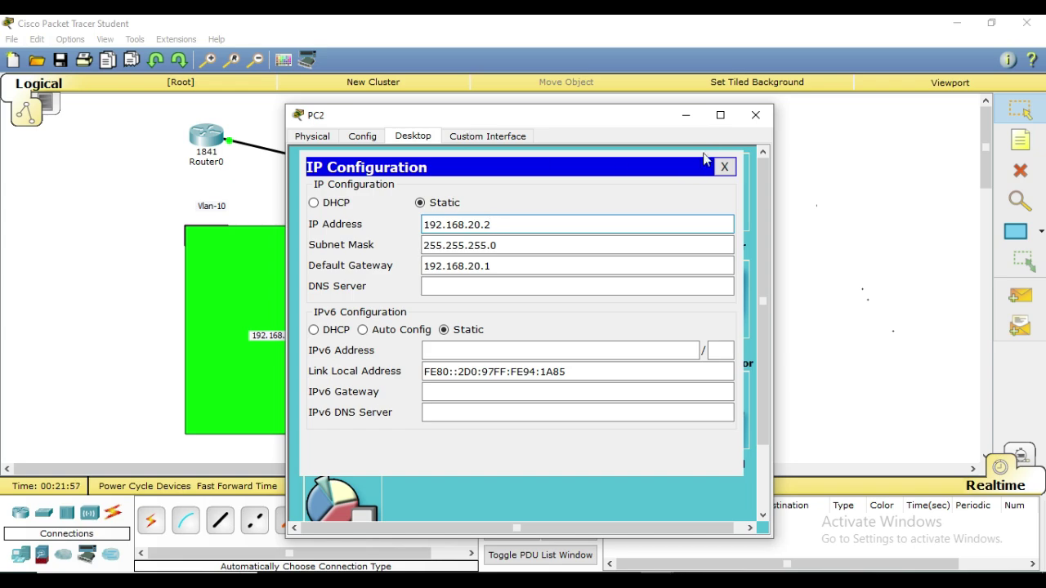
pyautogui.click(754, 114)
# Change the static IP address of PC1 to 192.168.10.3 and close its configuration
pyautogui.click(374, 286)
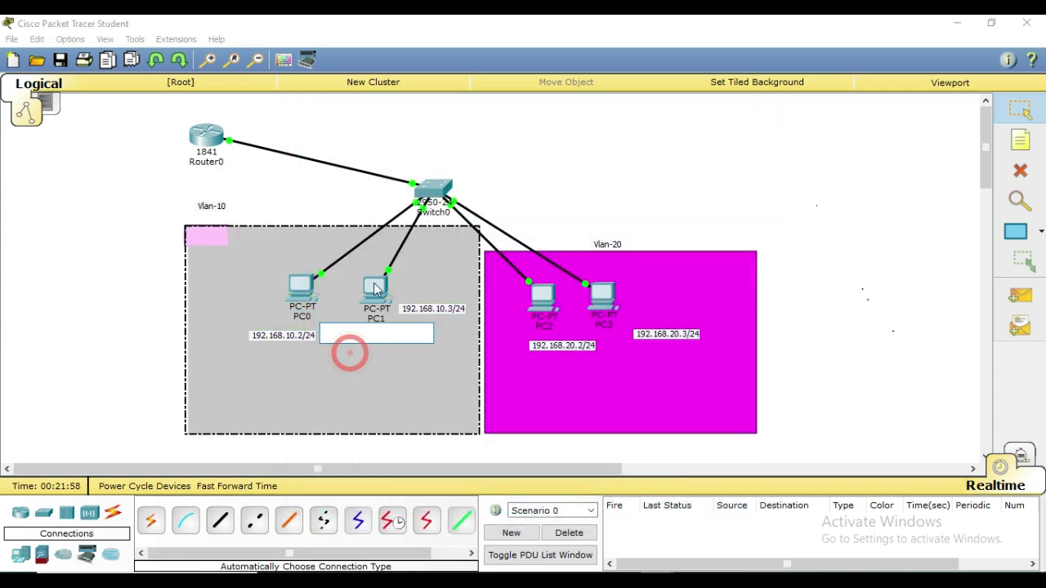
pyautogui.click(342, 192)
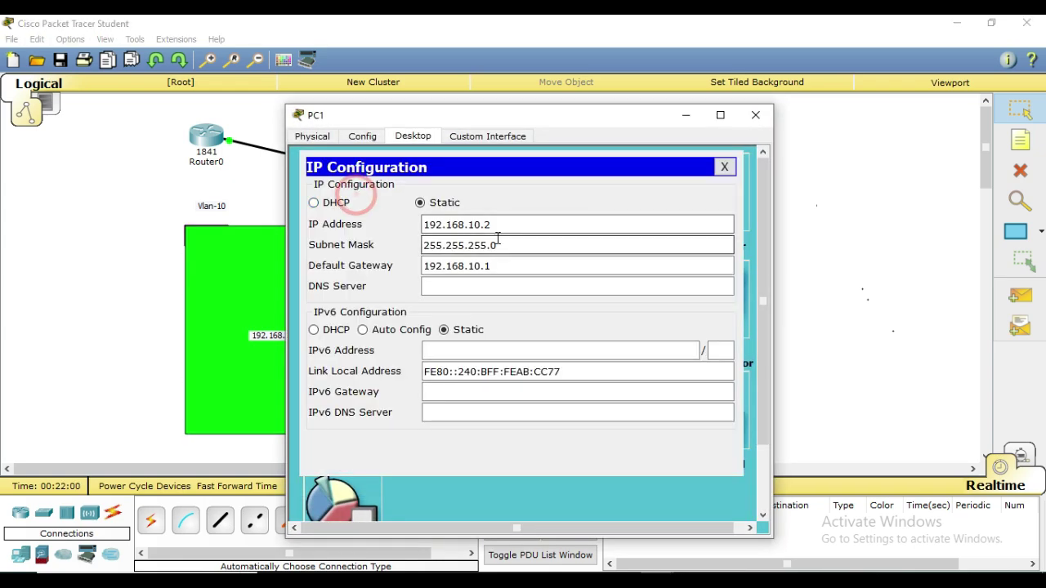
pyautogui.click(518, 222)
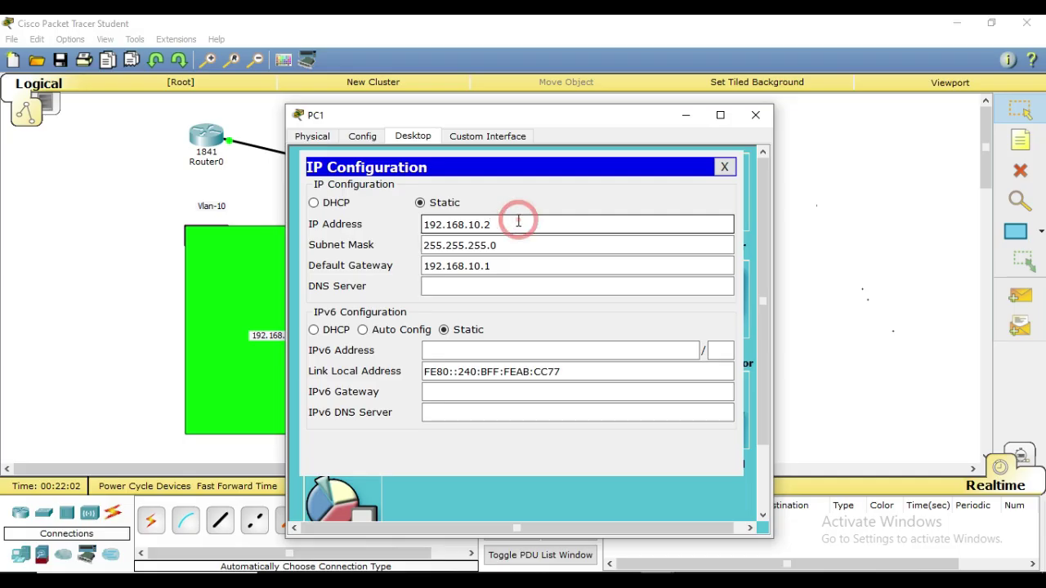
pyautogui.press('BackSpace')
pyautogui.write('3')
pyautogui.click(756, 115)
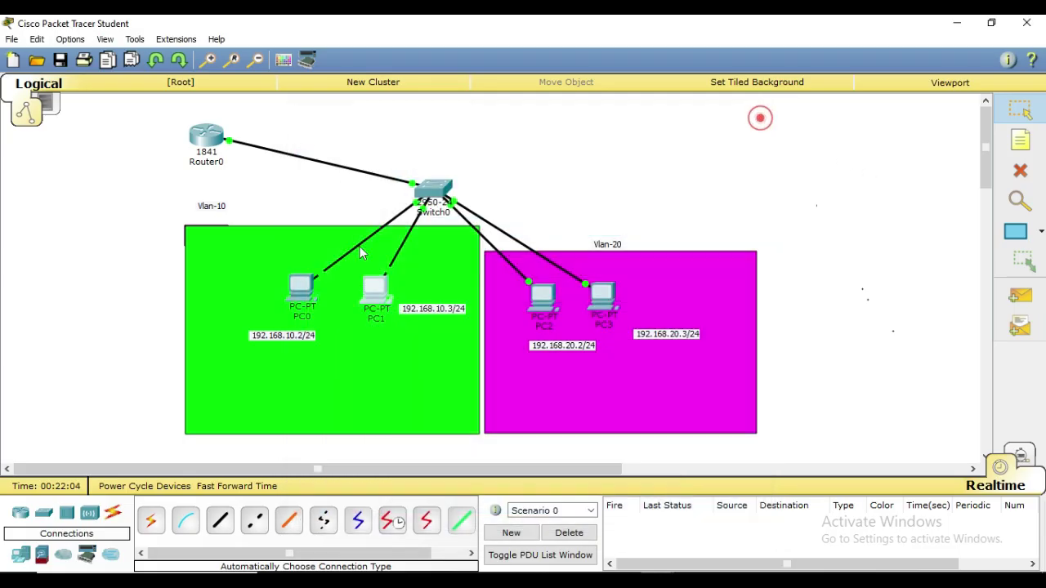
# Change the static IP address of PC0 to 192.168.10.2 and close its configuration
pyautogui.click(294, 288)
pyautogui.click(362, 217)
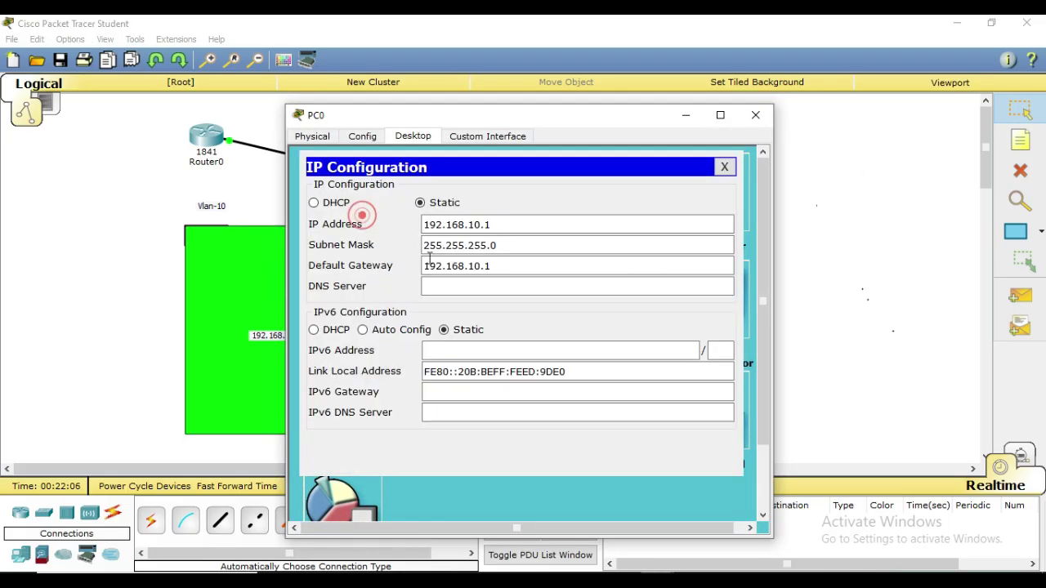
pyautogui.click(500, 230)
pyautogui.press('BackSpace')
pyautogui.write('2')
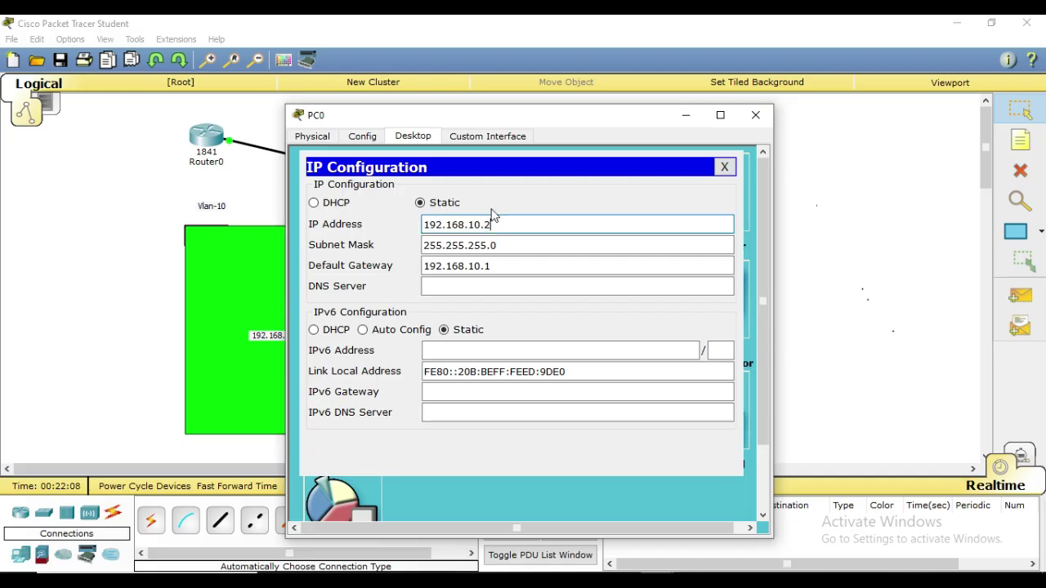
pyautogui.click(755, 117)
pyautogui.click(836, 201)
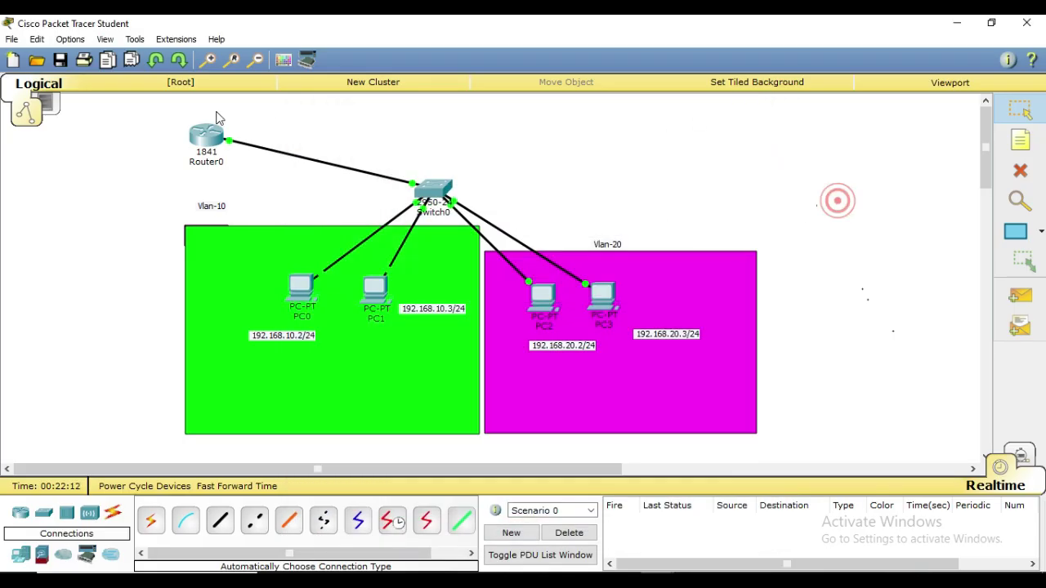
# Run sh ip int brie on Router0 to check the addresses and status of its interfaces and subinterfaces
pyautogui.click(217, 137)
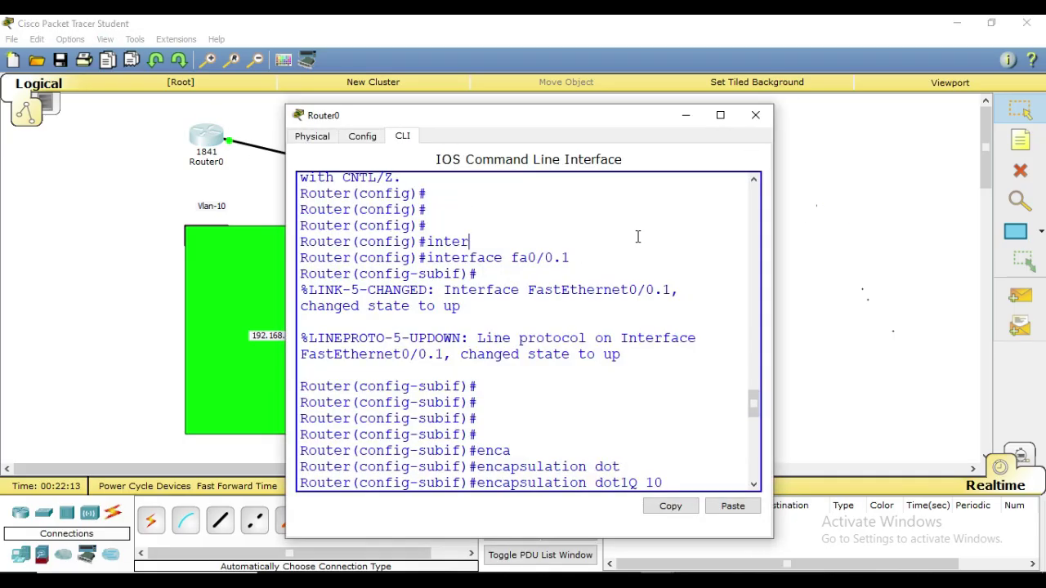
pyautogui.click(722, 111)
pyautogui.click(516, 282)
pyautogui.press('Return')
pyautogui.press('Return')
pyautogui.press('Return')
pyautogui.press('Return')
pyautogui.press('Return')
pyautogui.press('Return')
pyautogui.press('Return')
pyautogui.write('s')
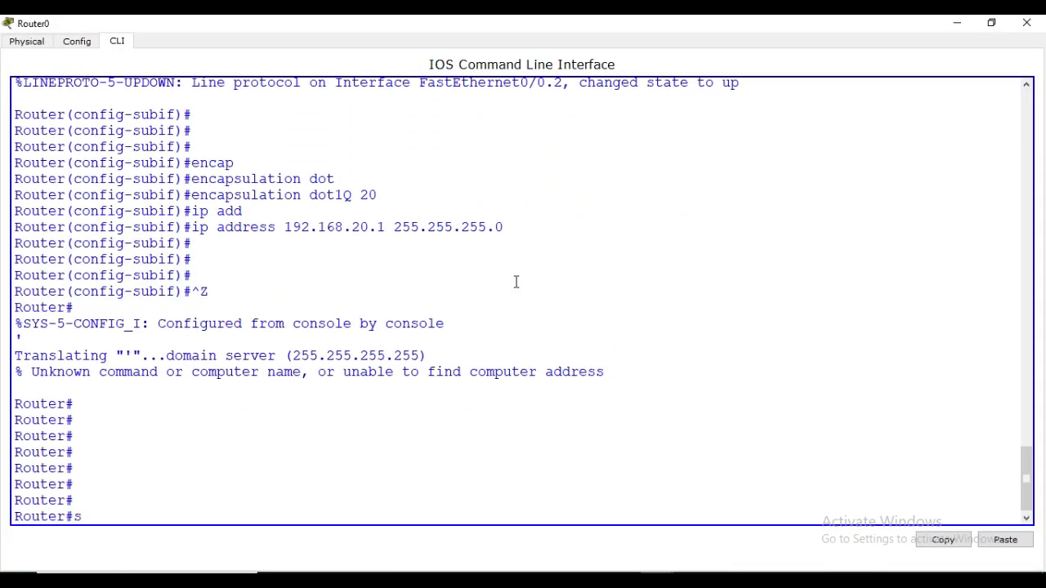
pyautogui.write('h ip int brie')
pyautogui.press('Return')
pyautogui.press('Return')
pyautogui.press('Return')
pyautogui.press('Return')
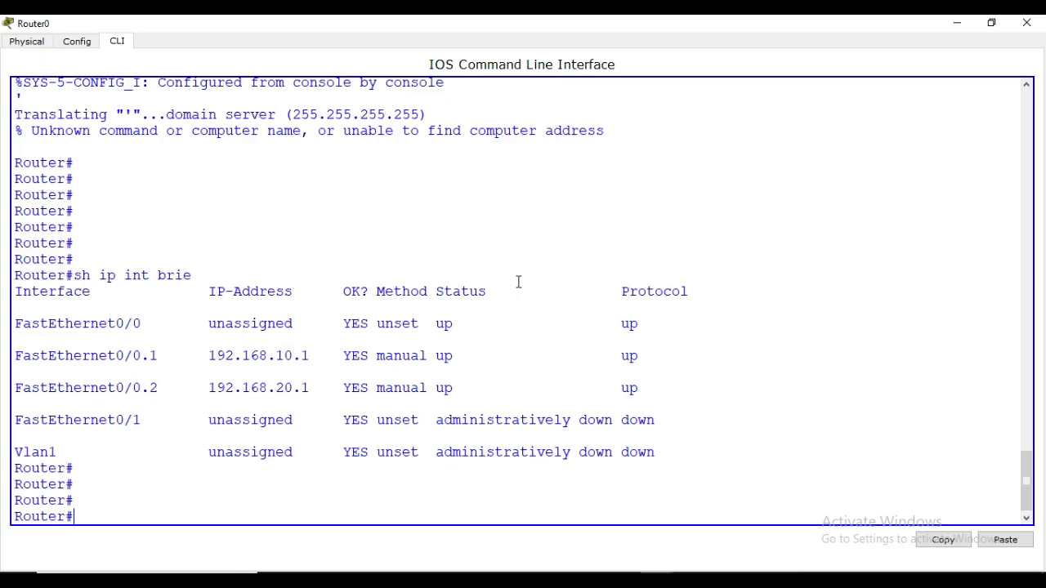
pyautogui.tripleClick(635, 324)
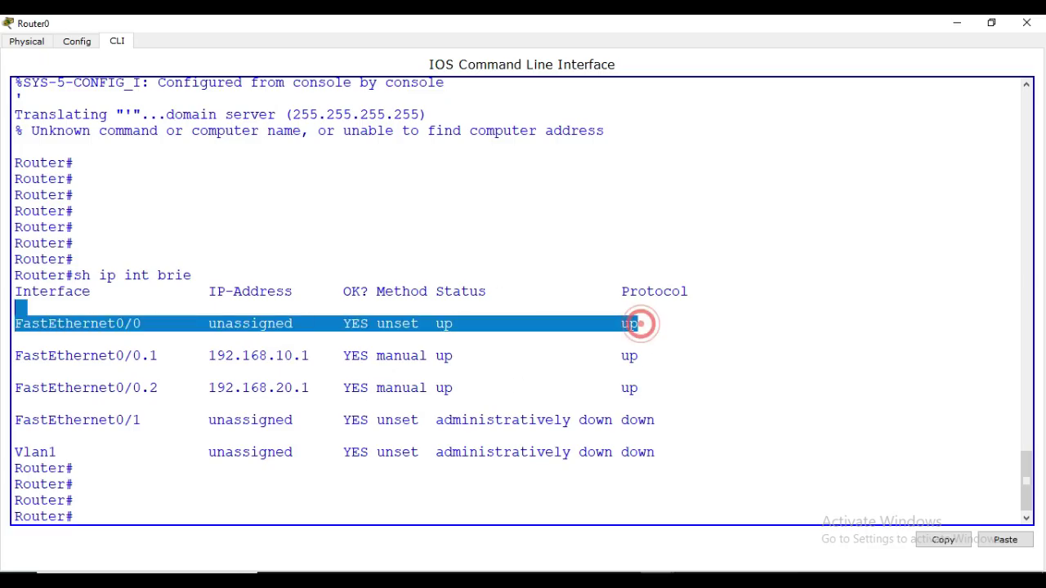
# Review the FastEthernet0/0.1 and FastEthernet0/0.2 entries and their IP addresses in the interface list, and minimize Router0's window
pyautogui.click(382, 370)
pyautogui.moveTo(645, 357); pyautogui.dragTo(16, 363)
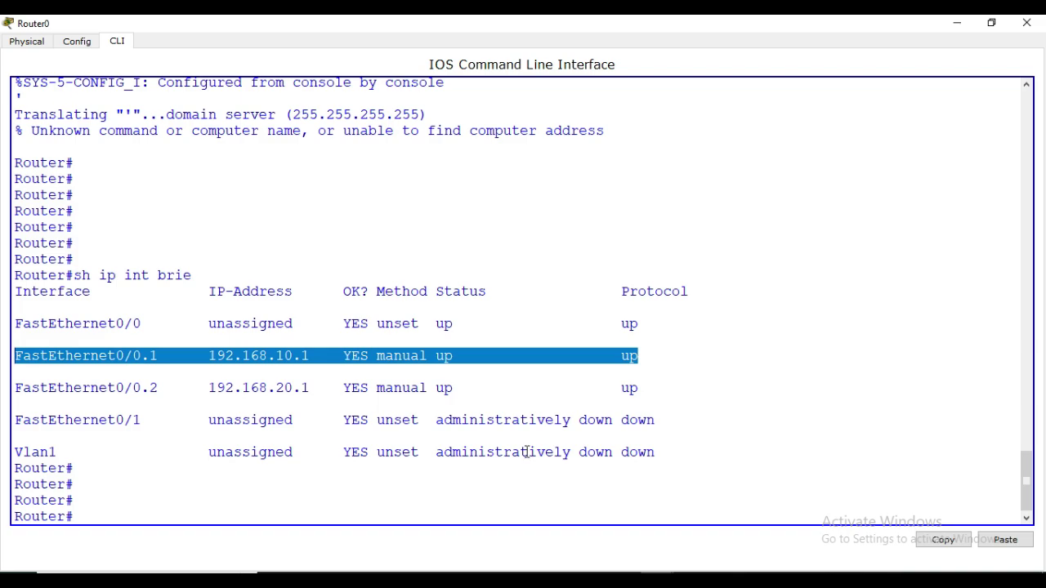
pyautogui.moveTo(160, 356); pyautogui.dragTo(309, 357)
pyautogui.moveTo(201, 388); pyautogui.dragTo(319, 388)
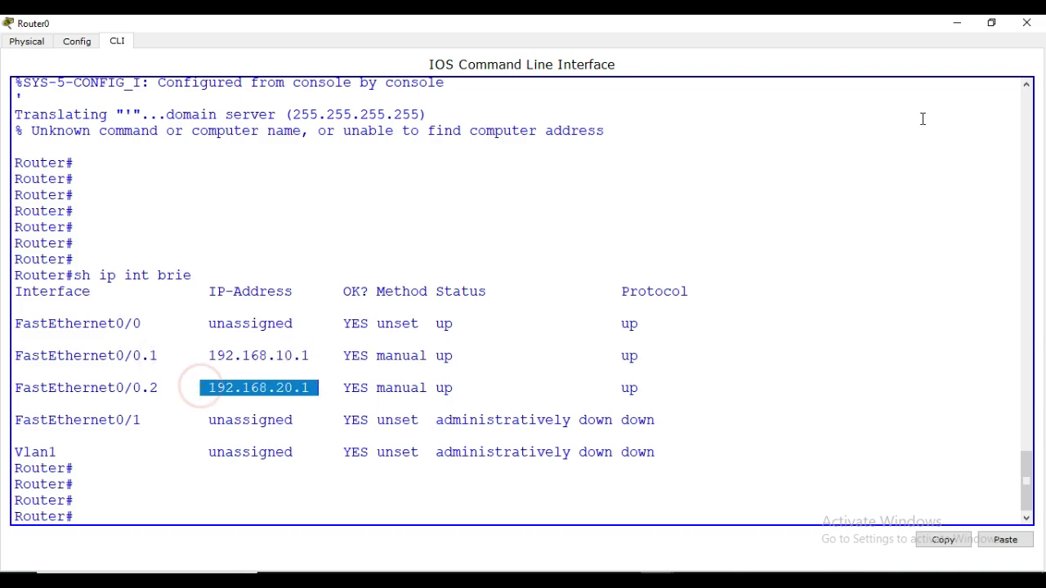
pyautogui.click(955, 23)
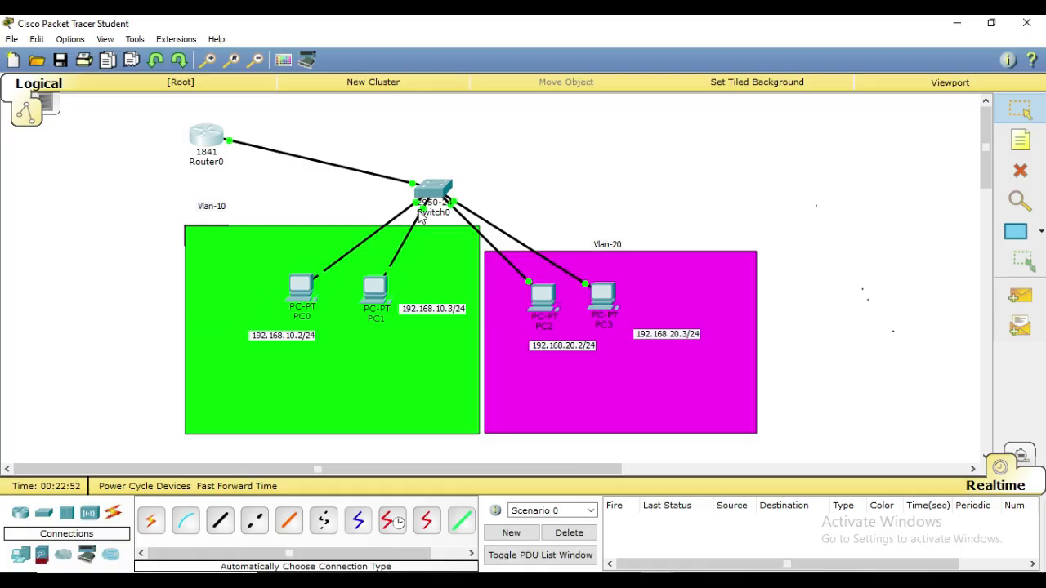
# Run sh ip route on Router0, review the directly connected networks with their subinterfaces, and minimize the router's window
pyautogui.click(206, 137)
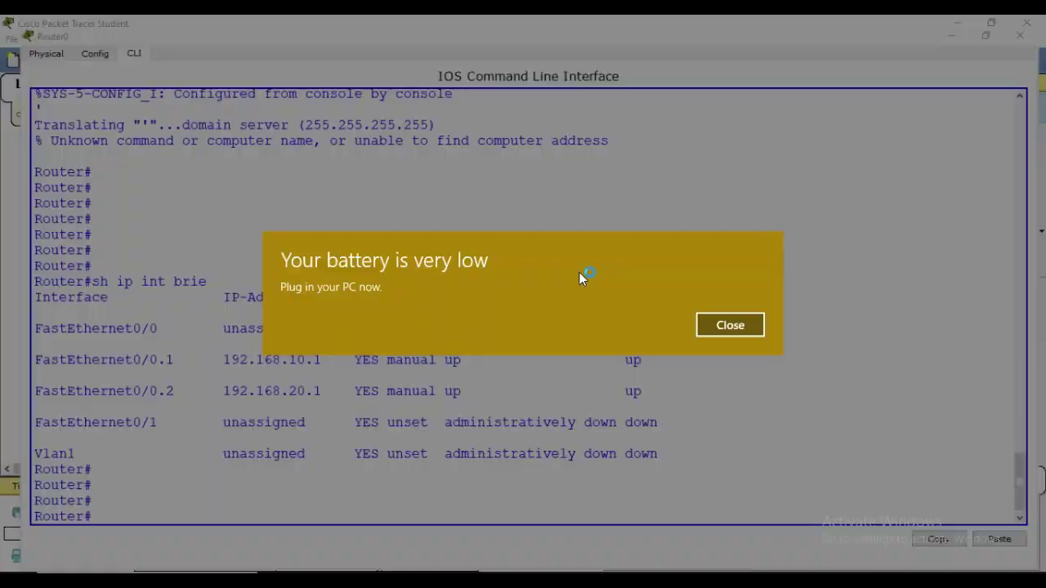
pyautogui.press('Return')
pyautogui.press('Return')
pyautogui.press('Return')
pyautogui.press('Return')
pyautogui.write('sh i')
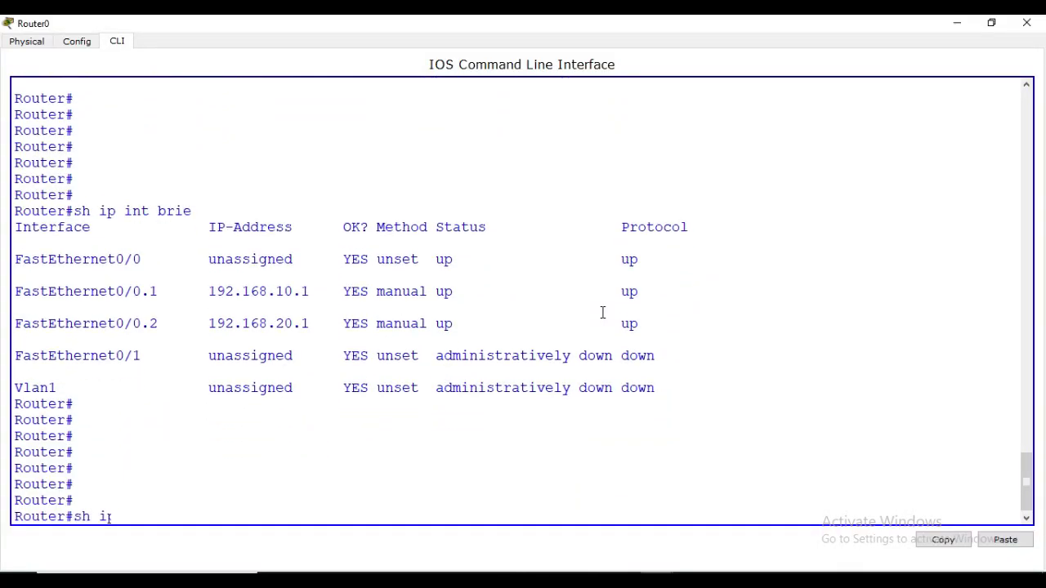
pyautogui.write('p route')
pyautogui.press('Return')
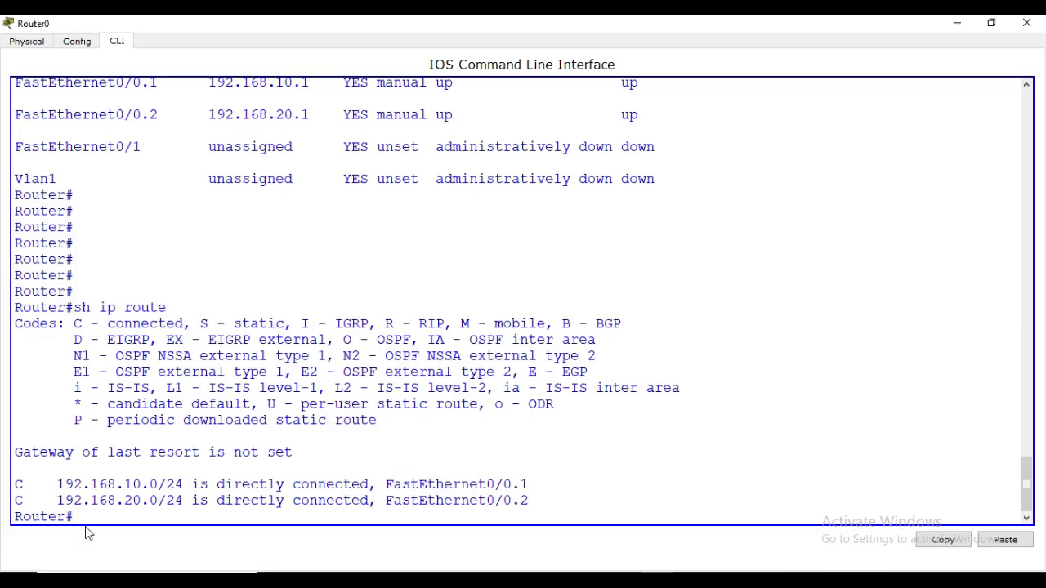
pyautogui.moveTo(57, 485); pyautogui.dragTo(167, 485)
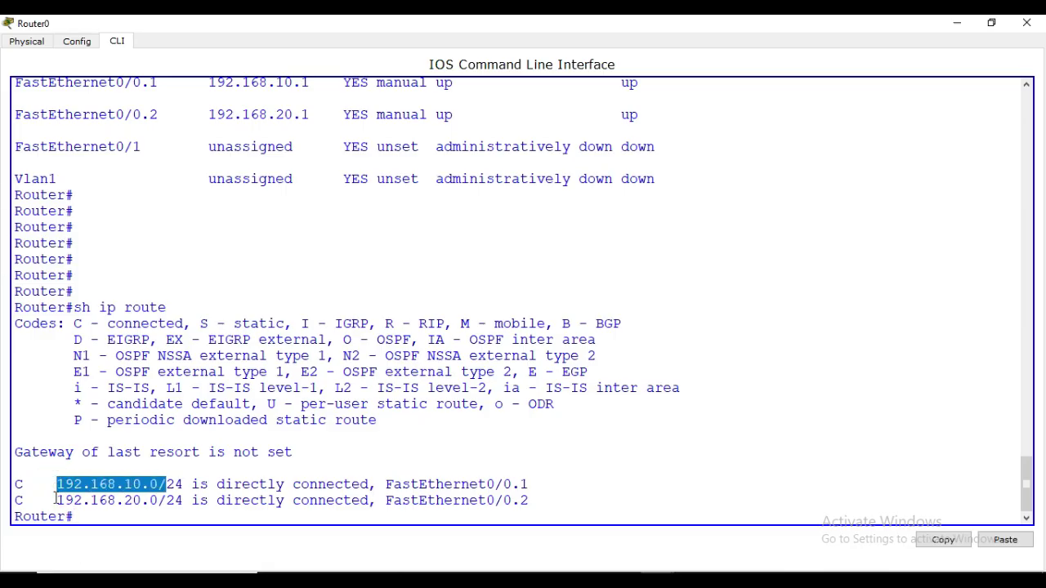
pyautogui.moveTo(56, 500); pyautogui.dragTo(169, 500)
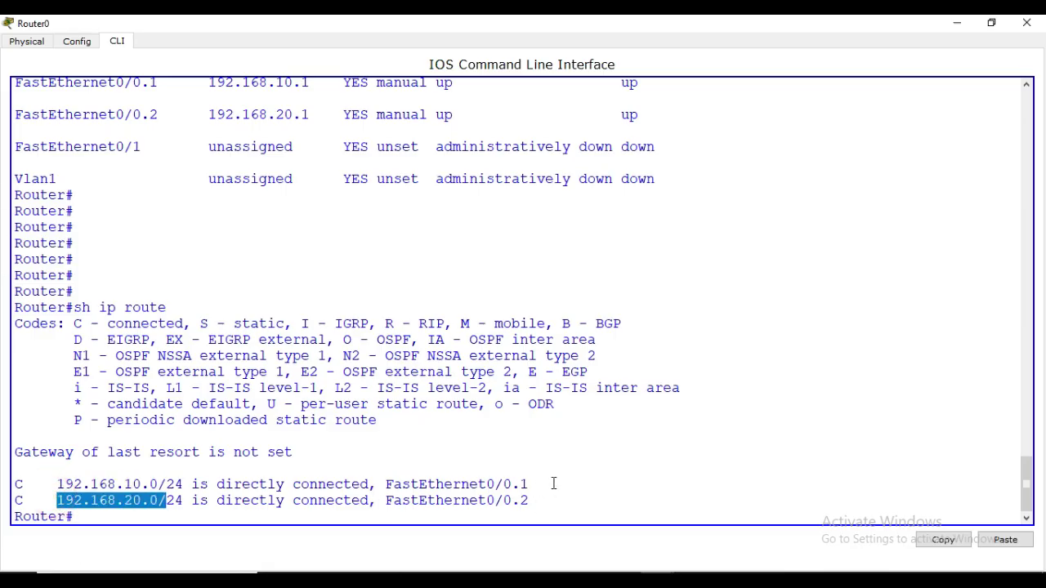
pyautogui.moveTo(548, 483); pyautogui.dragTo(386, 480)
pyautogui.moveTo(533, 500); pyautogui.dragTo(381, 503)
pyautogui.click(952, 26)
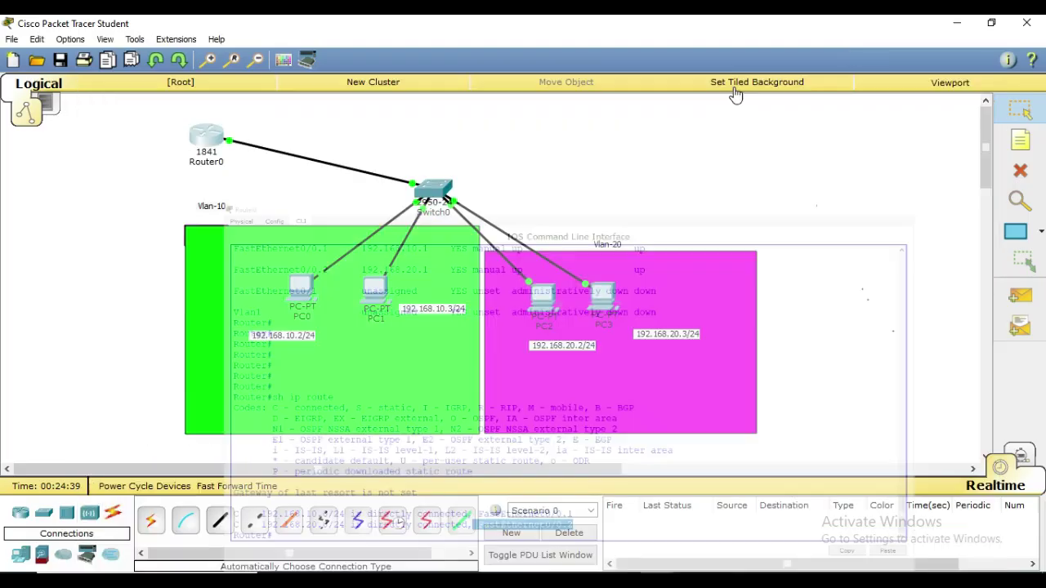
# Ping PC1 at 192.168.10.3 from the command prompt of PC0
pyautogui.click(703, 188)
pyautogui.click(302, 287)
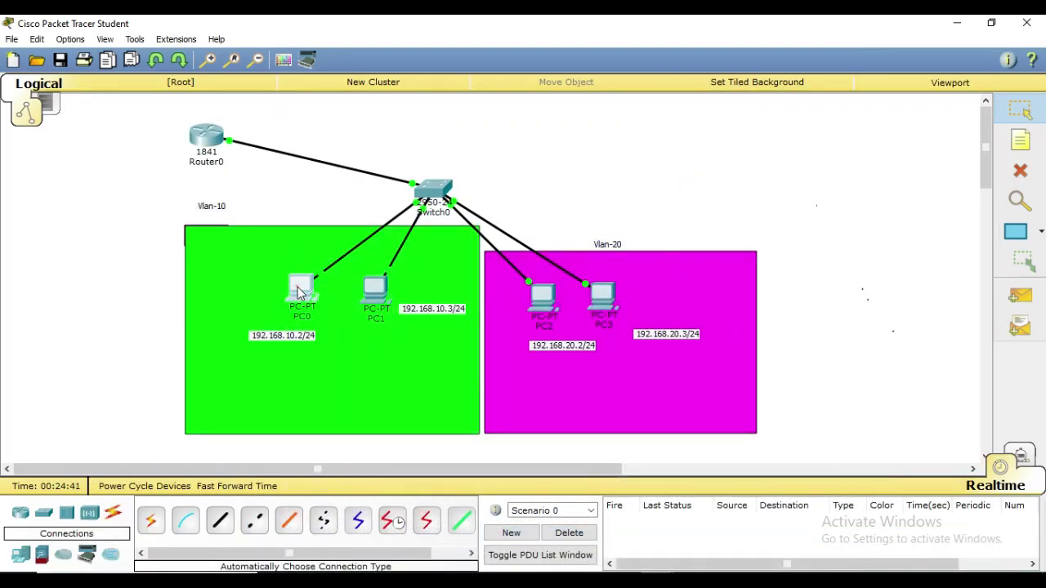
pyautogui.click(612, 192)
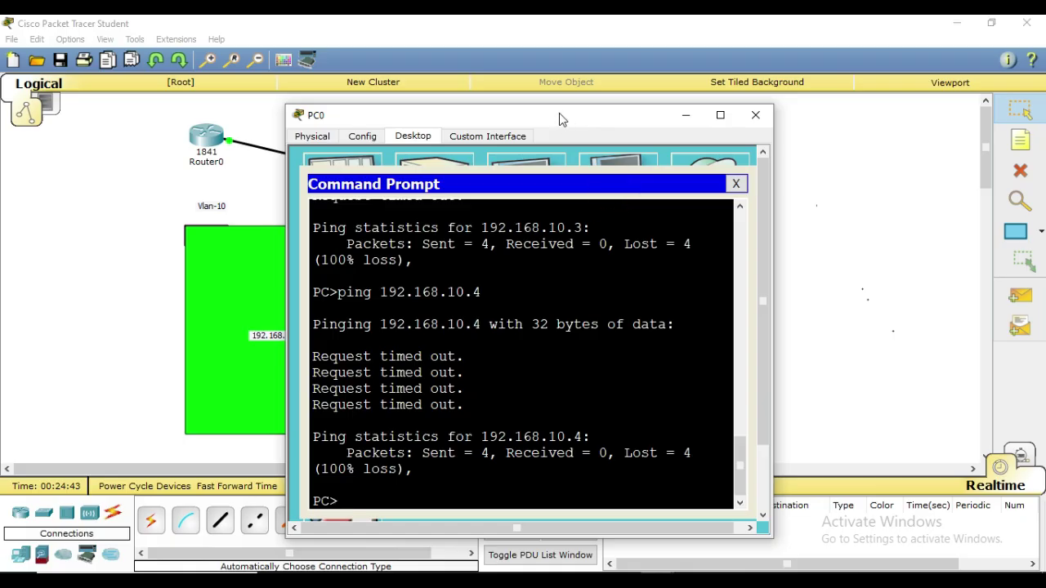
pyautogui.moveTo(558, 112); pyautogui.dragTo(759, 105)
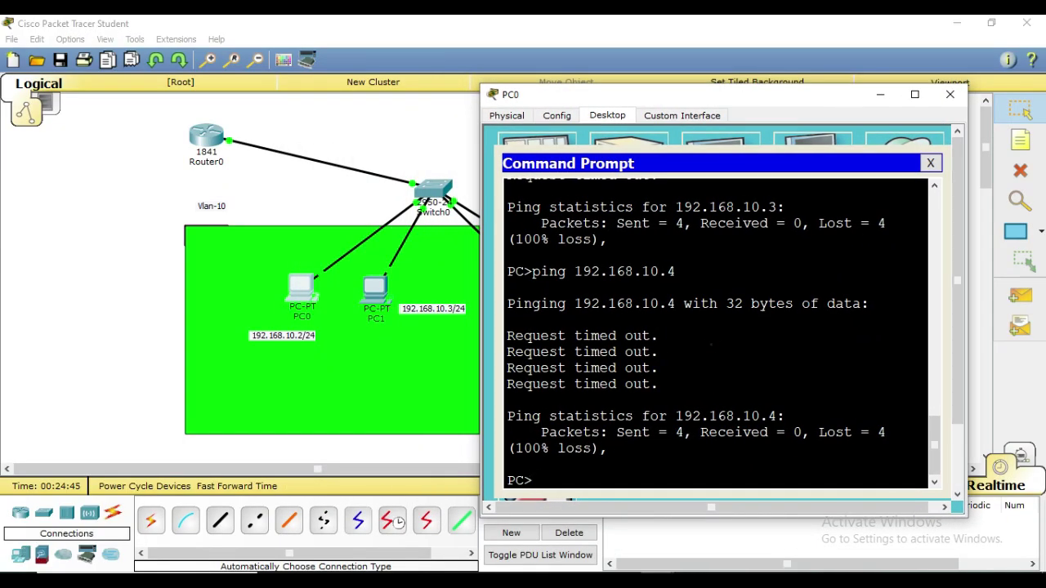
pyautogui.click(711, 344)
pyautogui.write('ping 192.16')
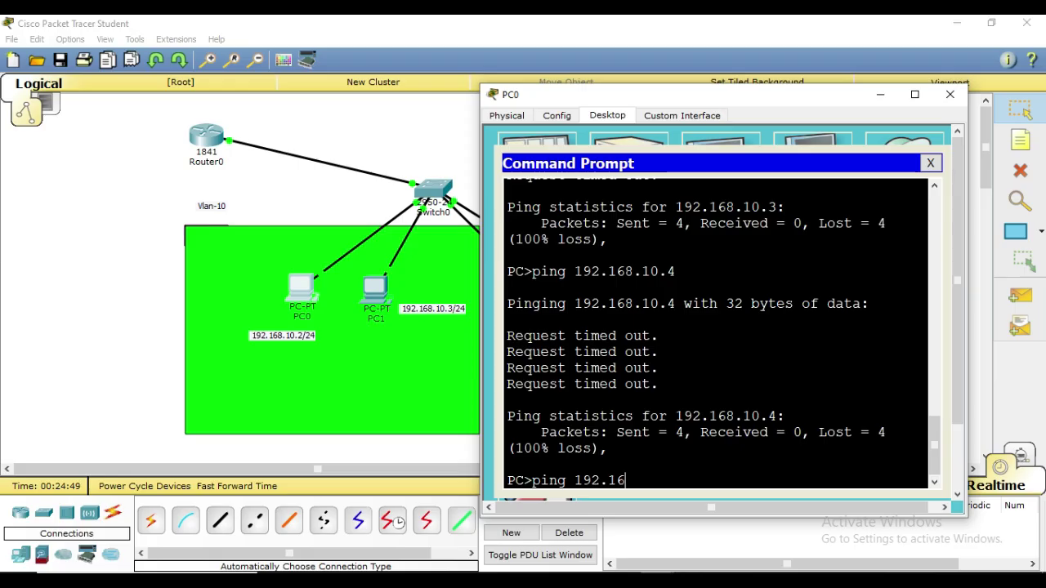
pyautogui.write('8.10.3')
pyautogui.press('Return')
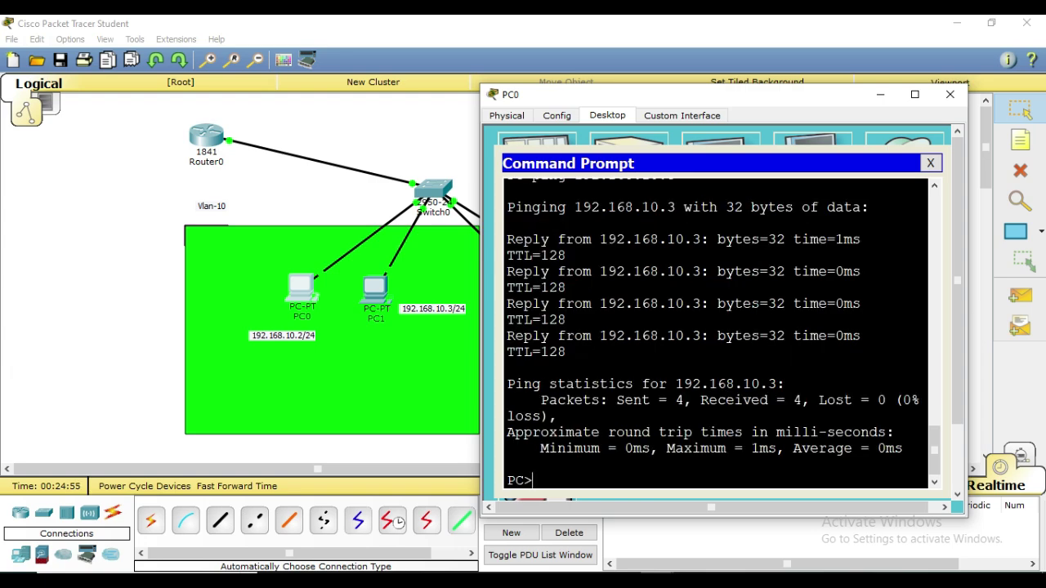
# Ping the VLAN 10 gateway 192.168.10.1 from PC0
pyautogui.press('Up')
pyautogui.write('1')
pyautogui.press('Return')
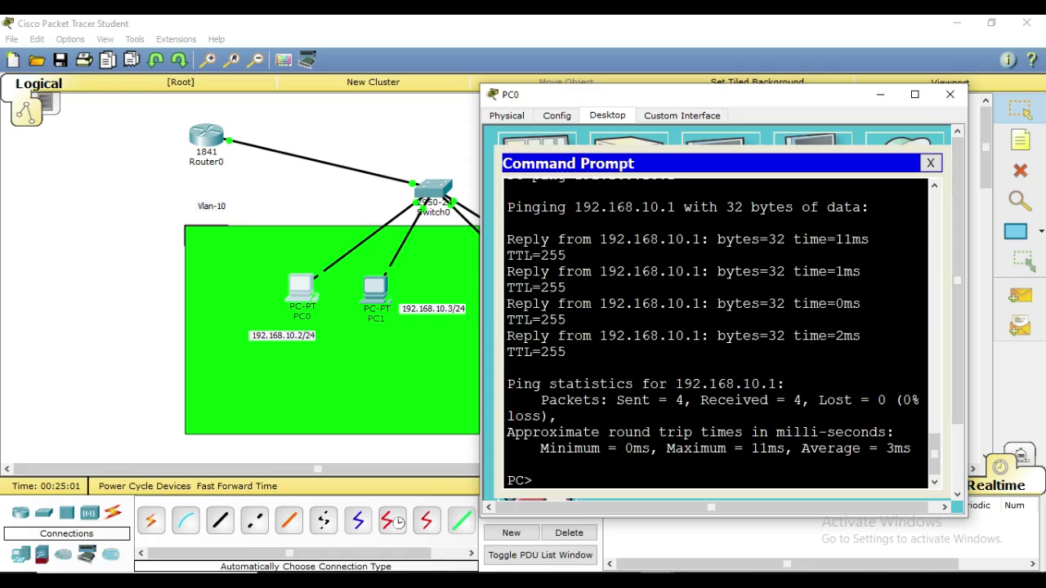
# Ping the VLAN 20 gateway 192.168.20.1 from PC0
pyautogui.press('Up')
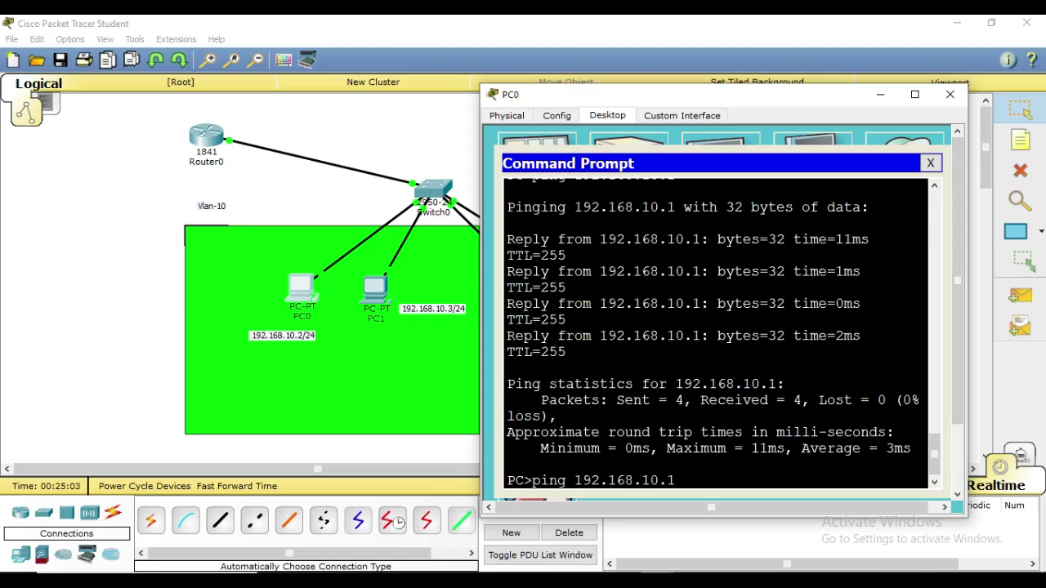
pyautogui.press('BackSpace')
pyautogui.press('BackSpace')
pyautogui.press('BackSpace')
pyautogui.press('BackSpace')
pyautogui.write('20.1')
pyautogui.press('Return')
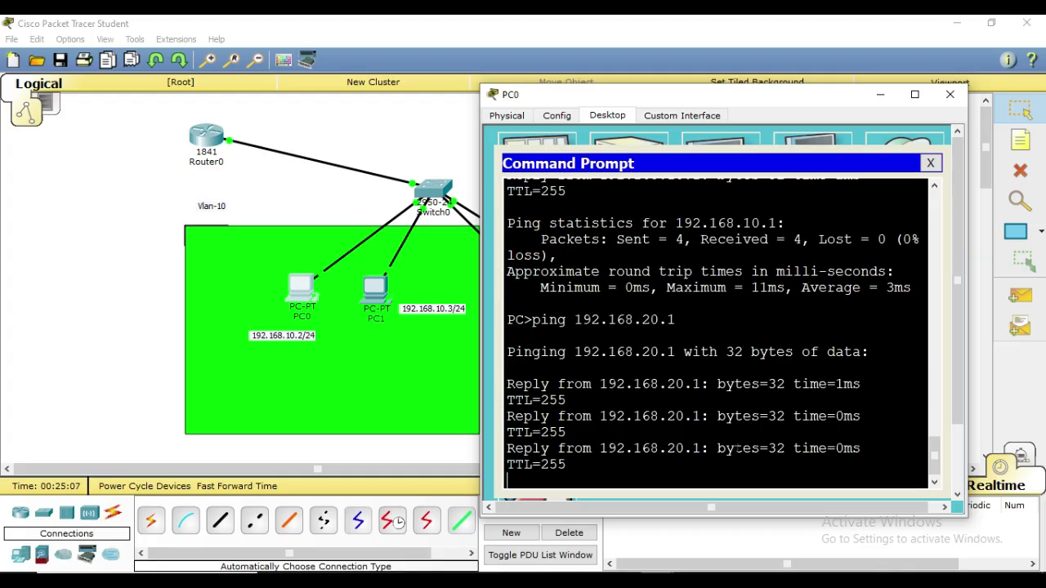
# Ping PC2 at 192.168.20.2 from PC0, review the replies in the maximized window, and close PC0
pyautogui.write('ping 192.168.20.')
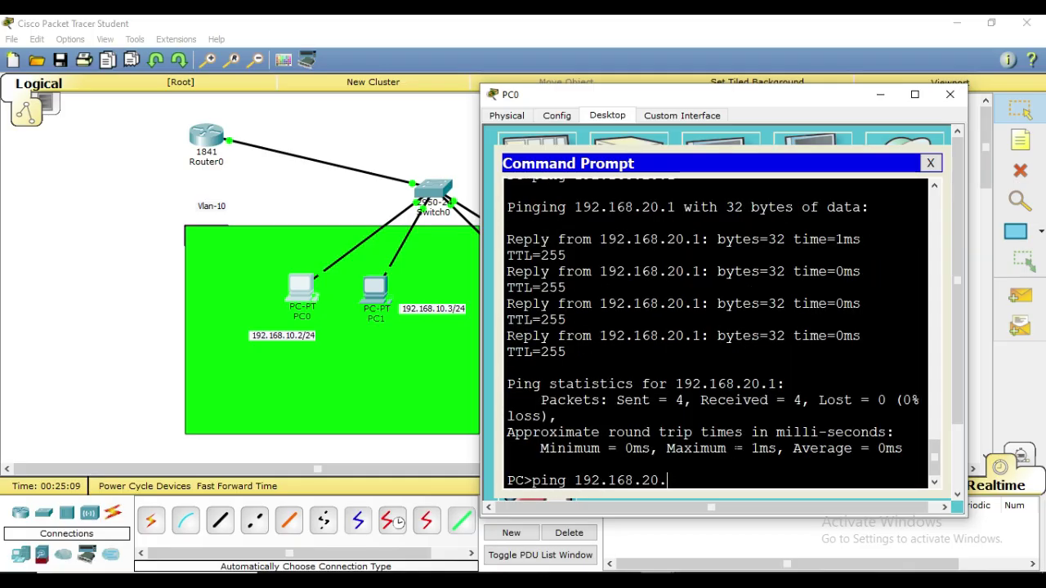
pyautogui.write('2')
pyautogui.press('Return')
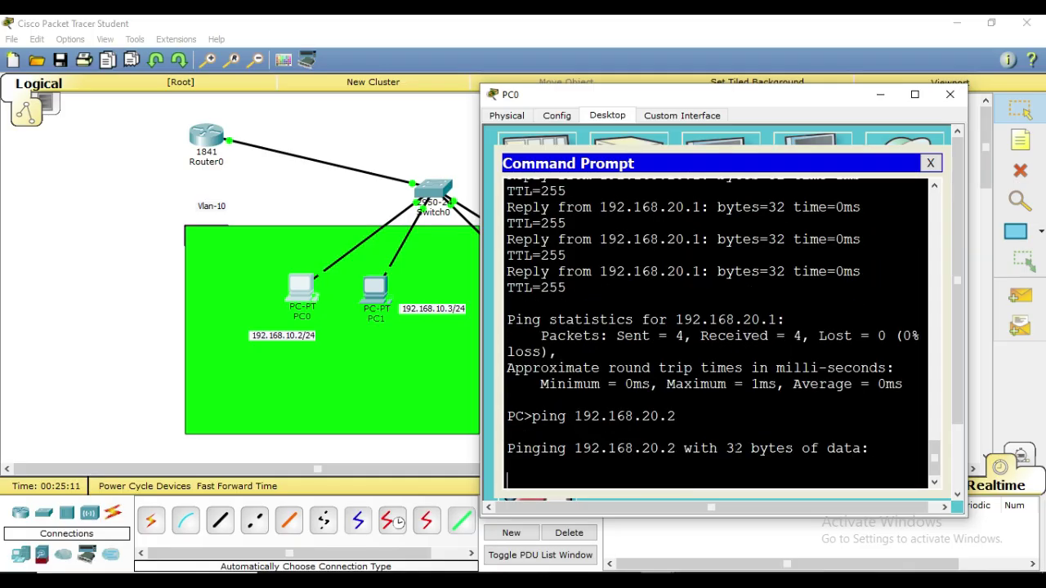
pyautogui.click(915, 94)
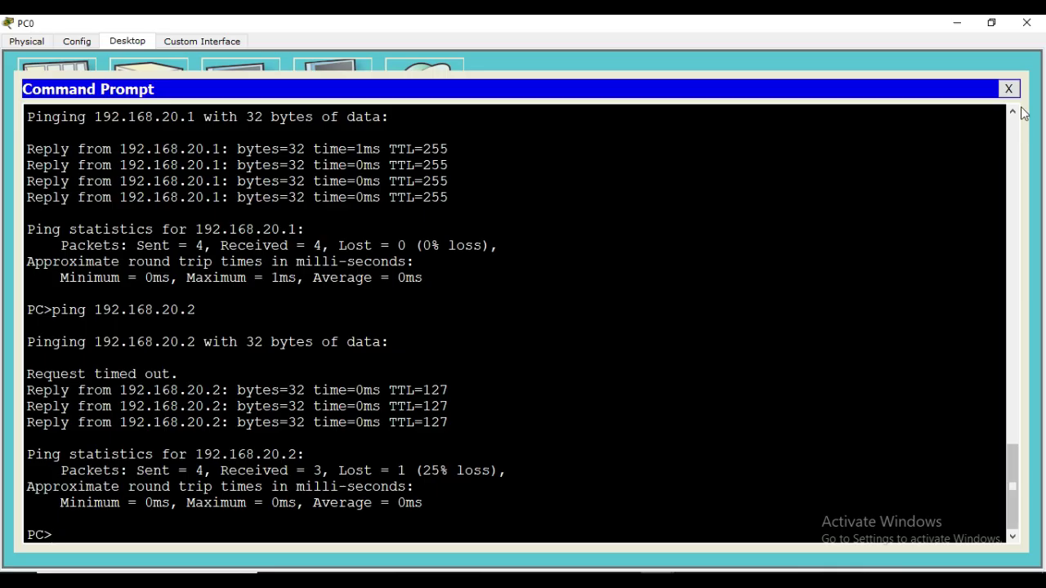
pyautogui.click(1008, 88)
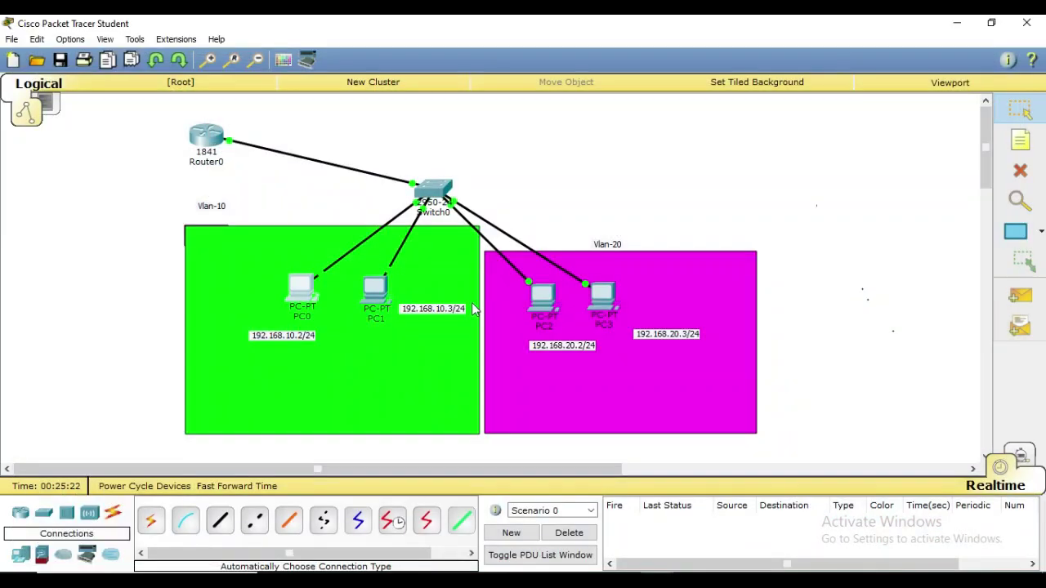
pyautogui.click(1026, 23)
# Ping PC2 at 192.168.20.2 from the command prompt of PC3
pyautogui.click(615, 302)
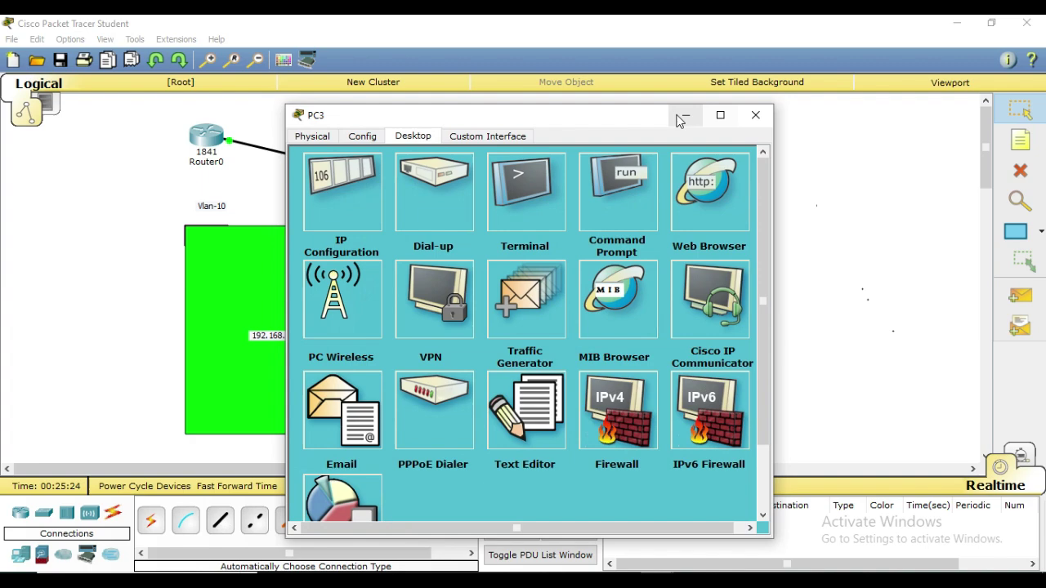
pyautogui.click(720, 114)
pyautogui.click(296, 107)
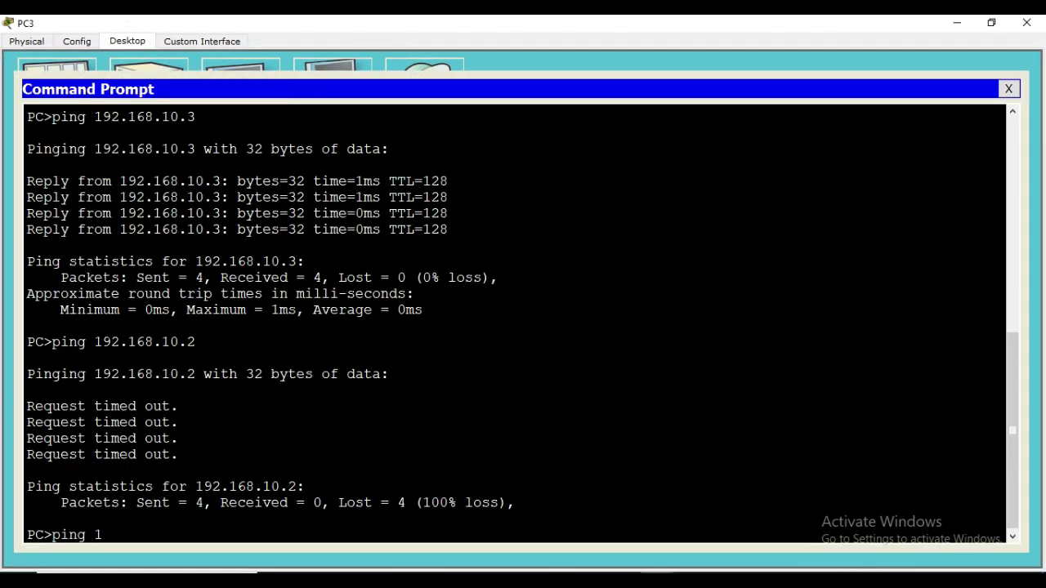
pyautogui.write('ping 192.168.20.2')
pyautogui.press('Return')
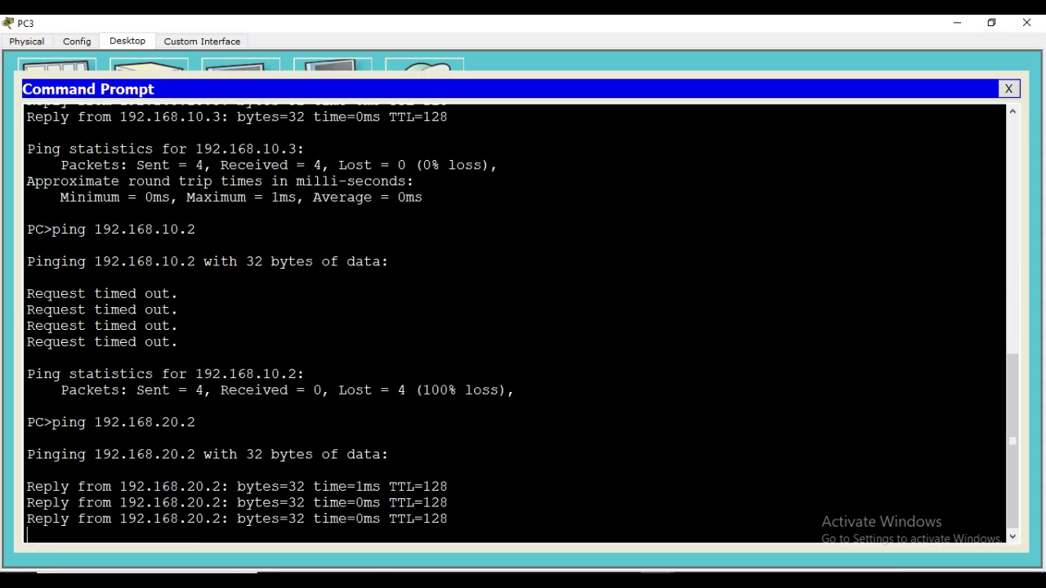
# Ping the two router gateways 192.168.20.1 and 192.168.10.1 from PC3
pyautogui.press('Up')
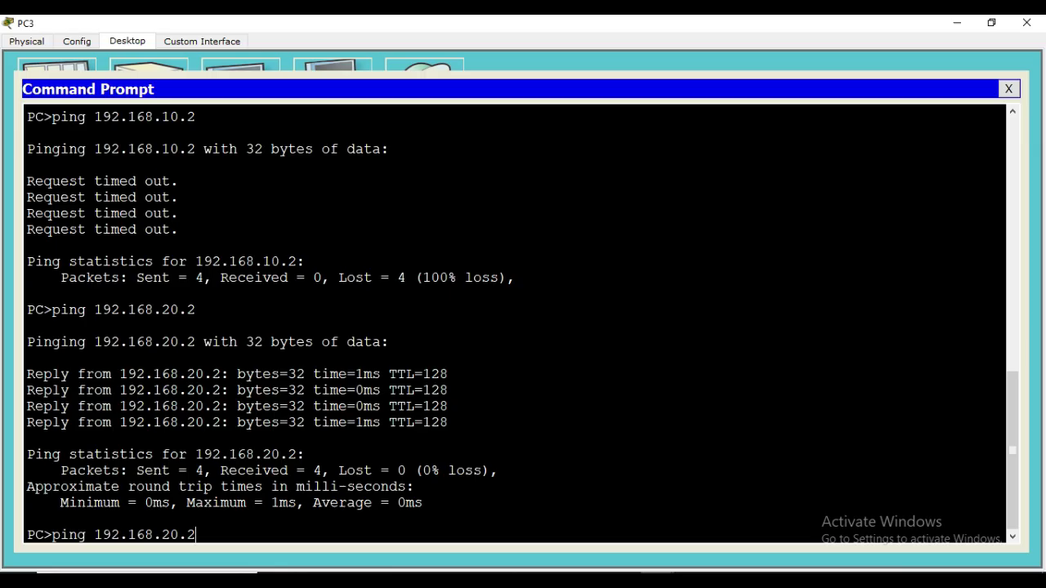
pyautogui.press('Return')
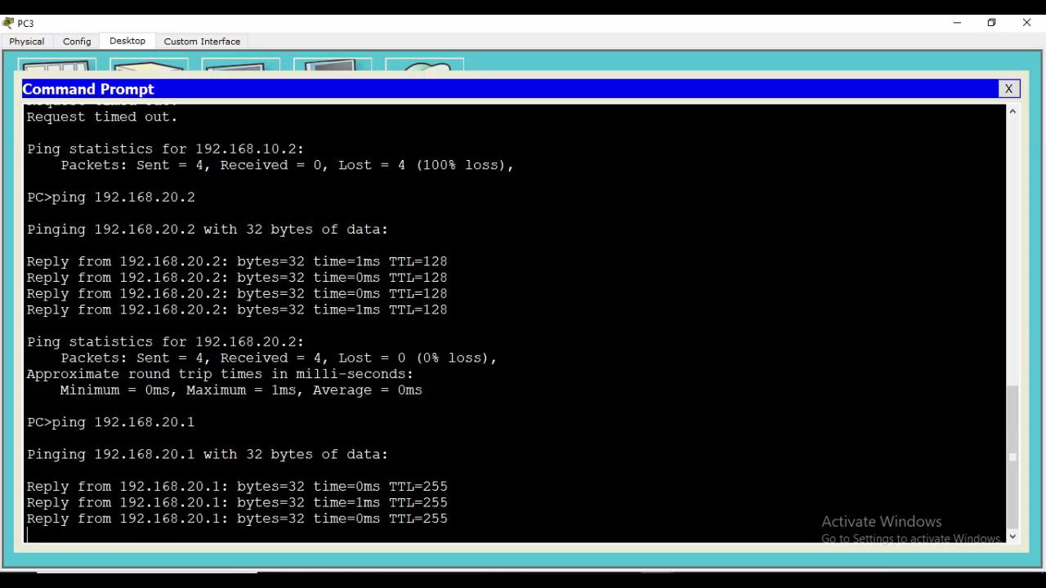
pyautogui.press('Up')
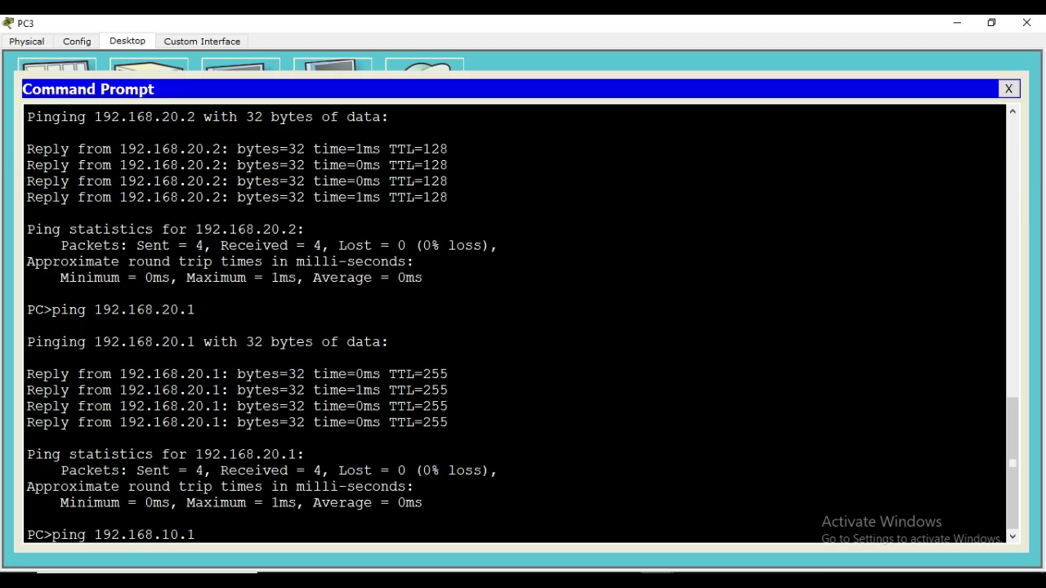
pyautogui.press('Return')
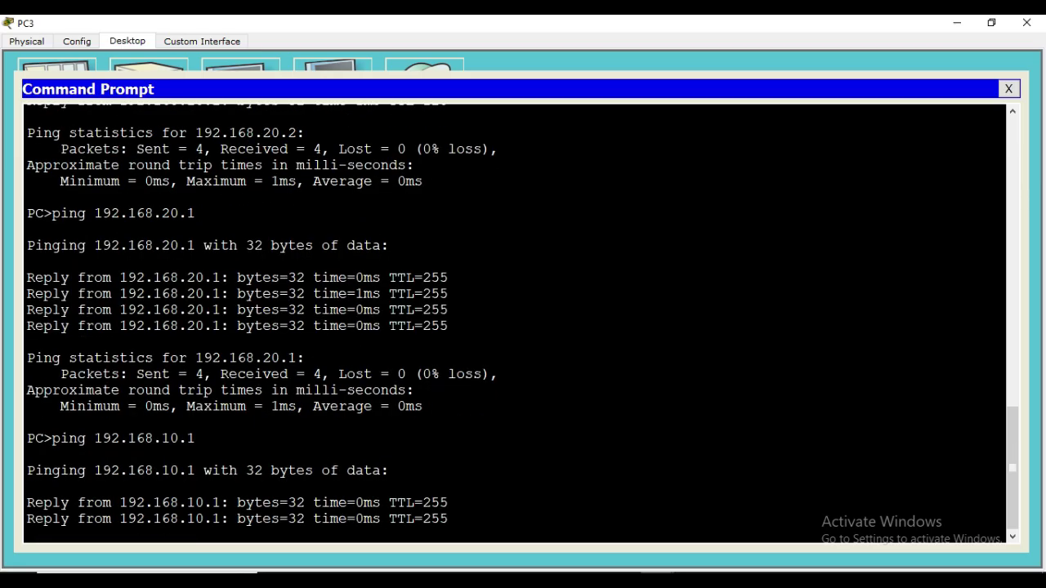
# Ping PC0 at 192.168.10.2 from PC3, and close PC3's command prompt and window
pyautogui.press('Up')
pyautogui.press('BackSpace')
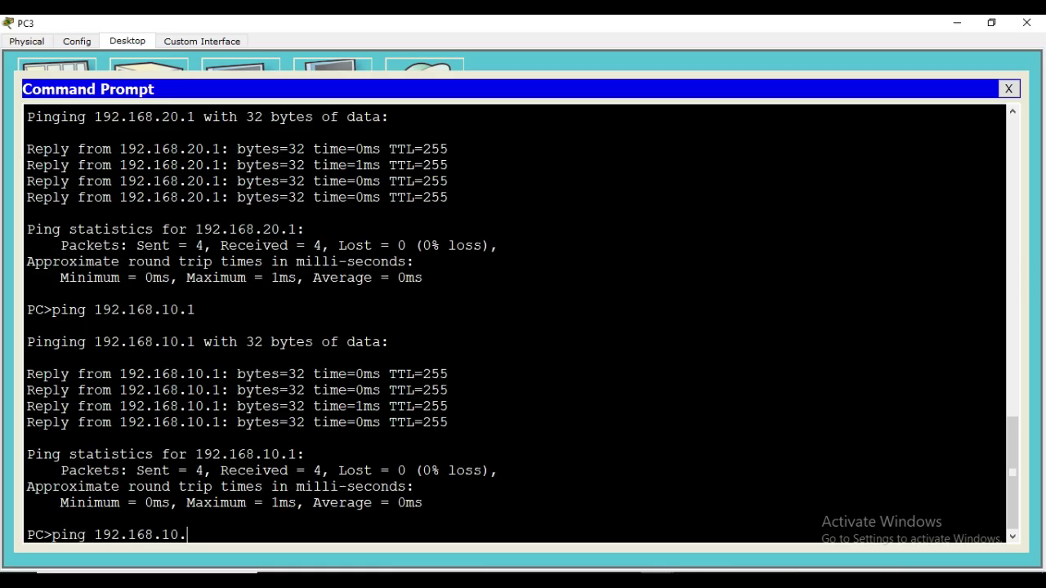
pyautogui.write('2')
pyautogui.press('Return')
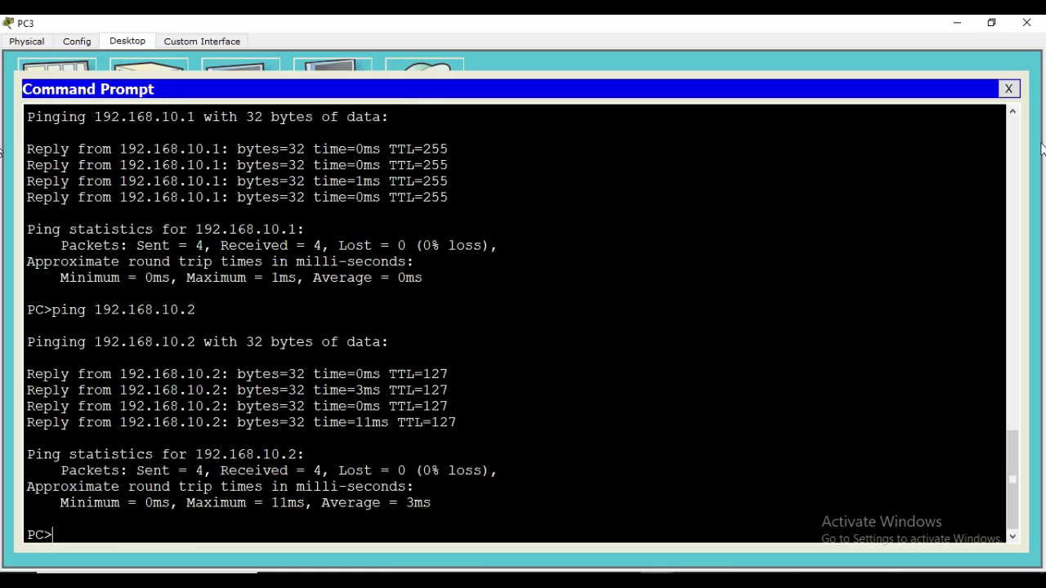
pyautogui.click(1009, 93)
pyautogui.click(1023, 28)
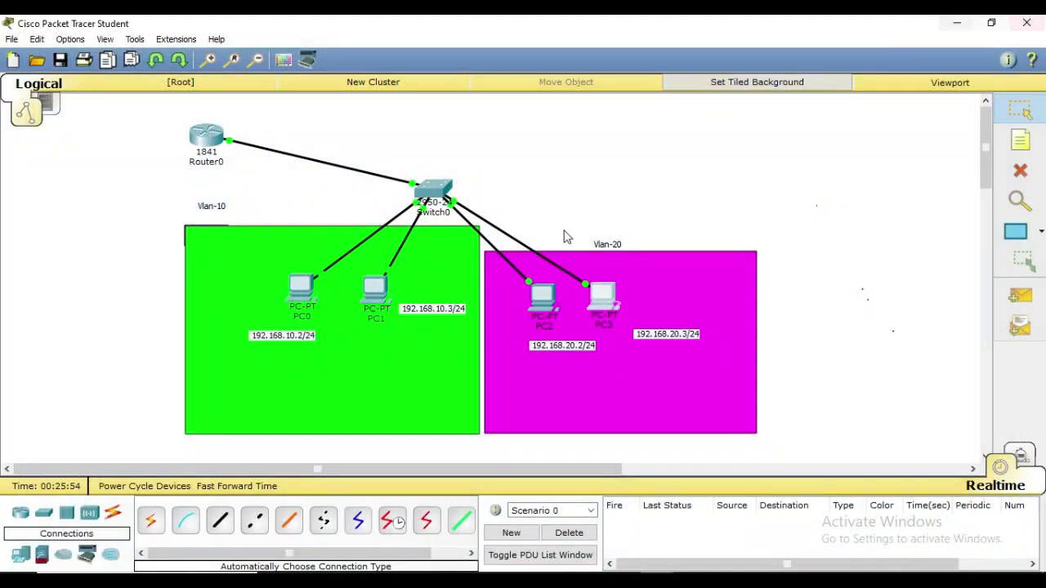
pyautogui.click(860, 337)
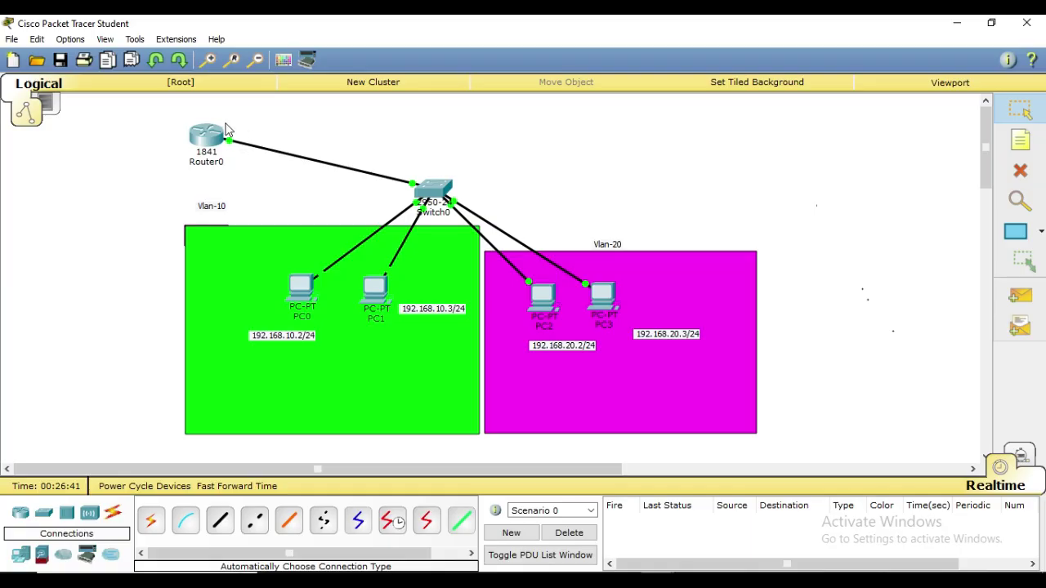
pyautogui.moveTo(218, 146)
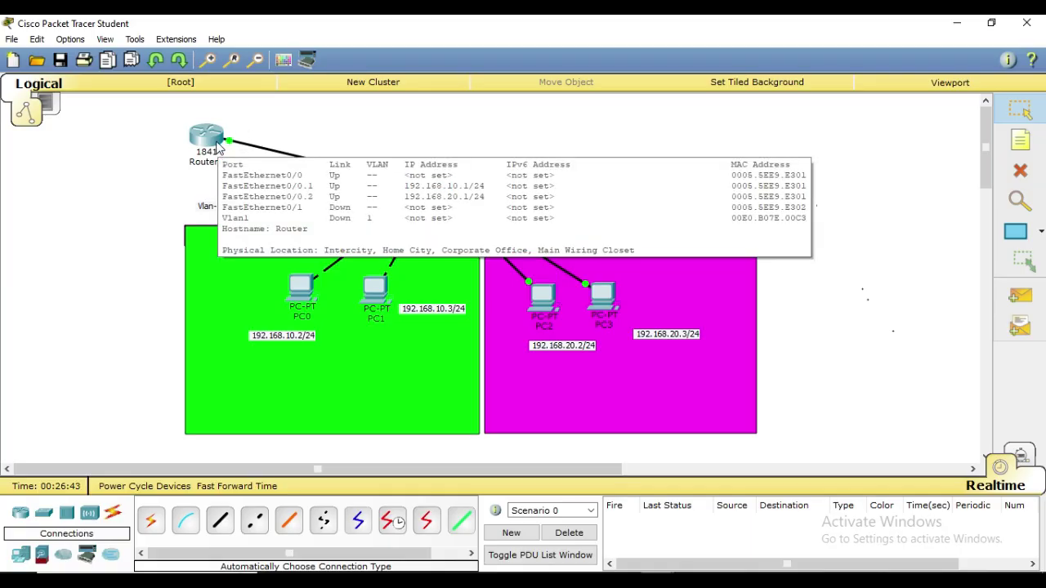